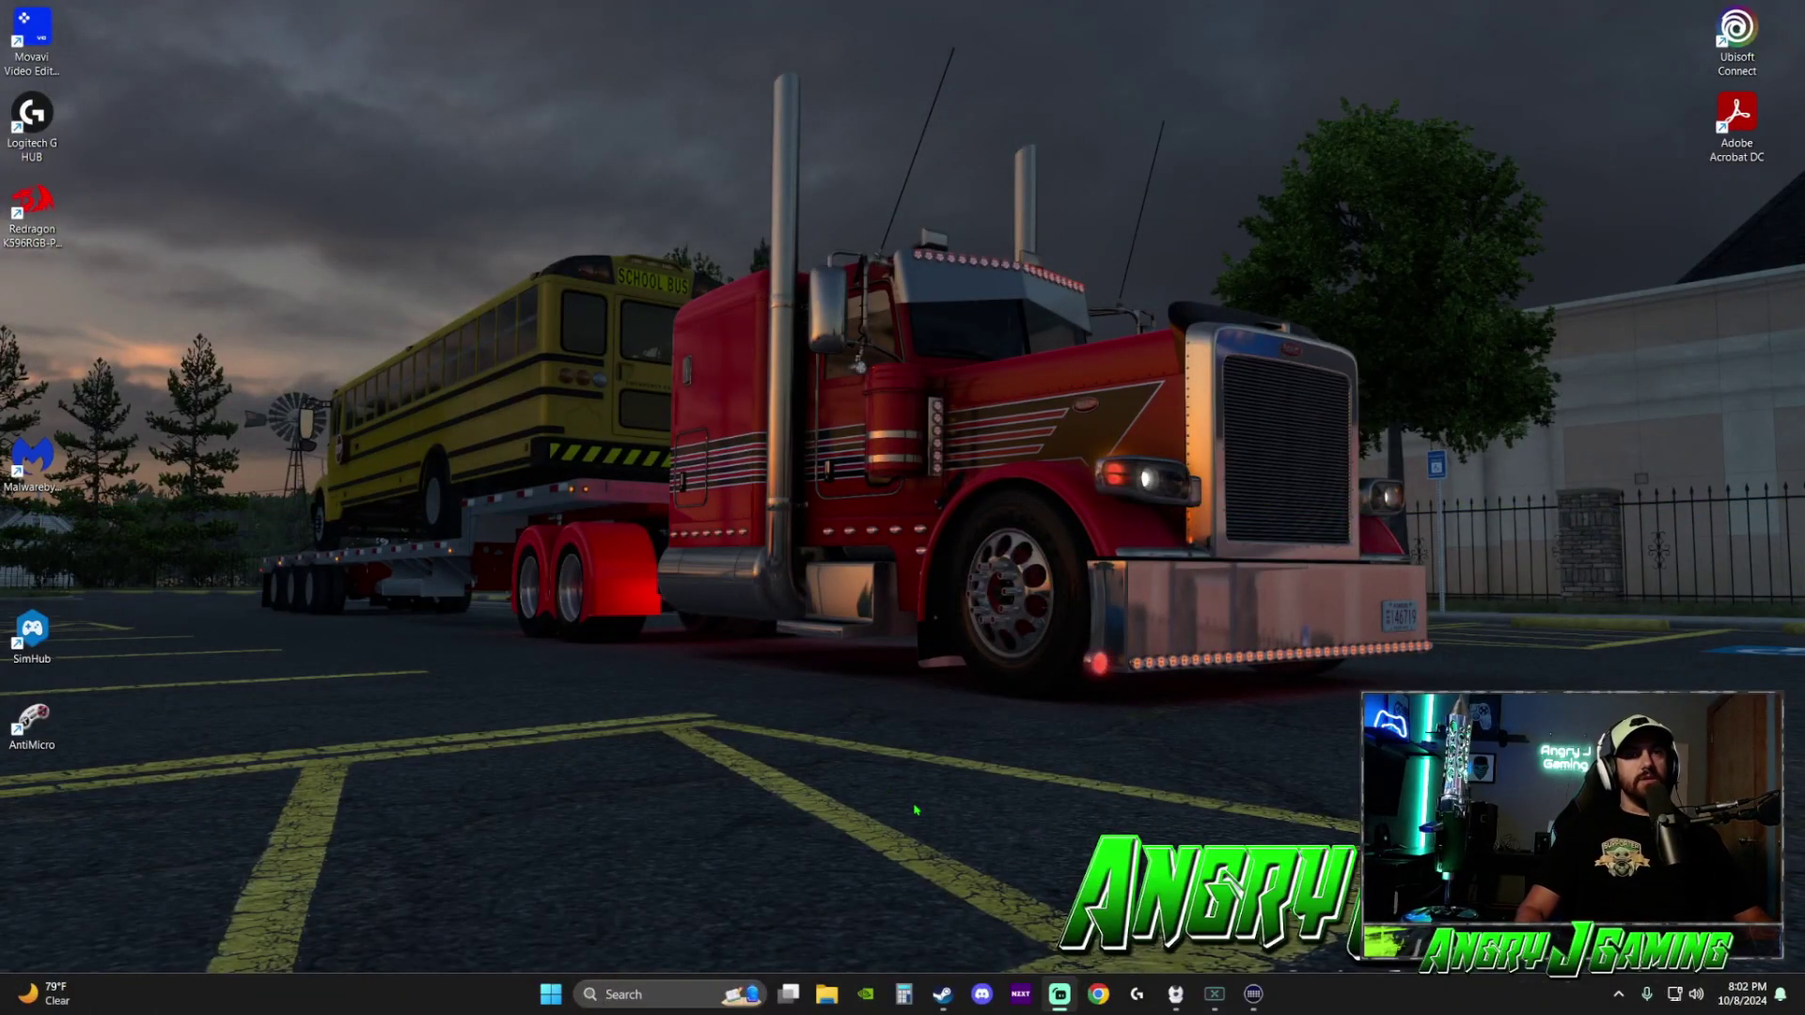
# - Launch Chrome and search Google for winrar
pyautogui.click(1098, 993)
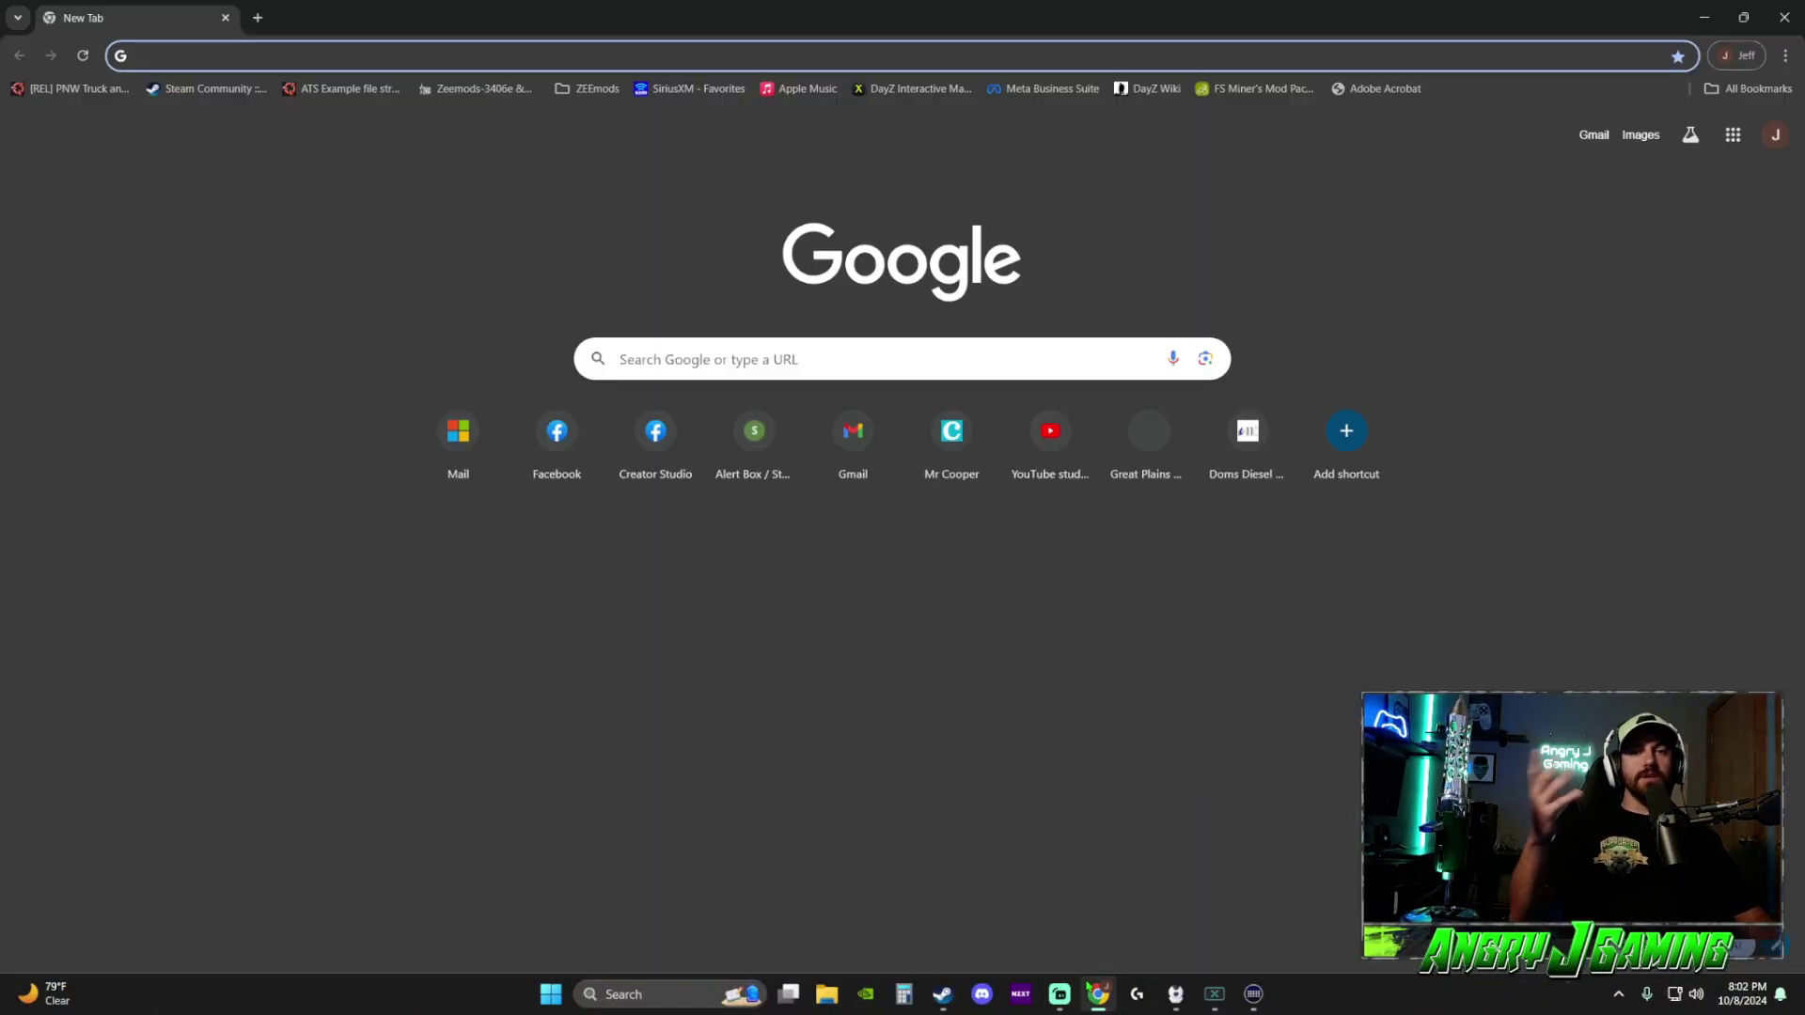
pyautogui.click(806, 356)
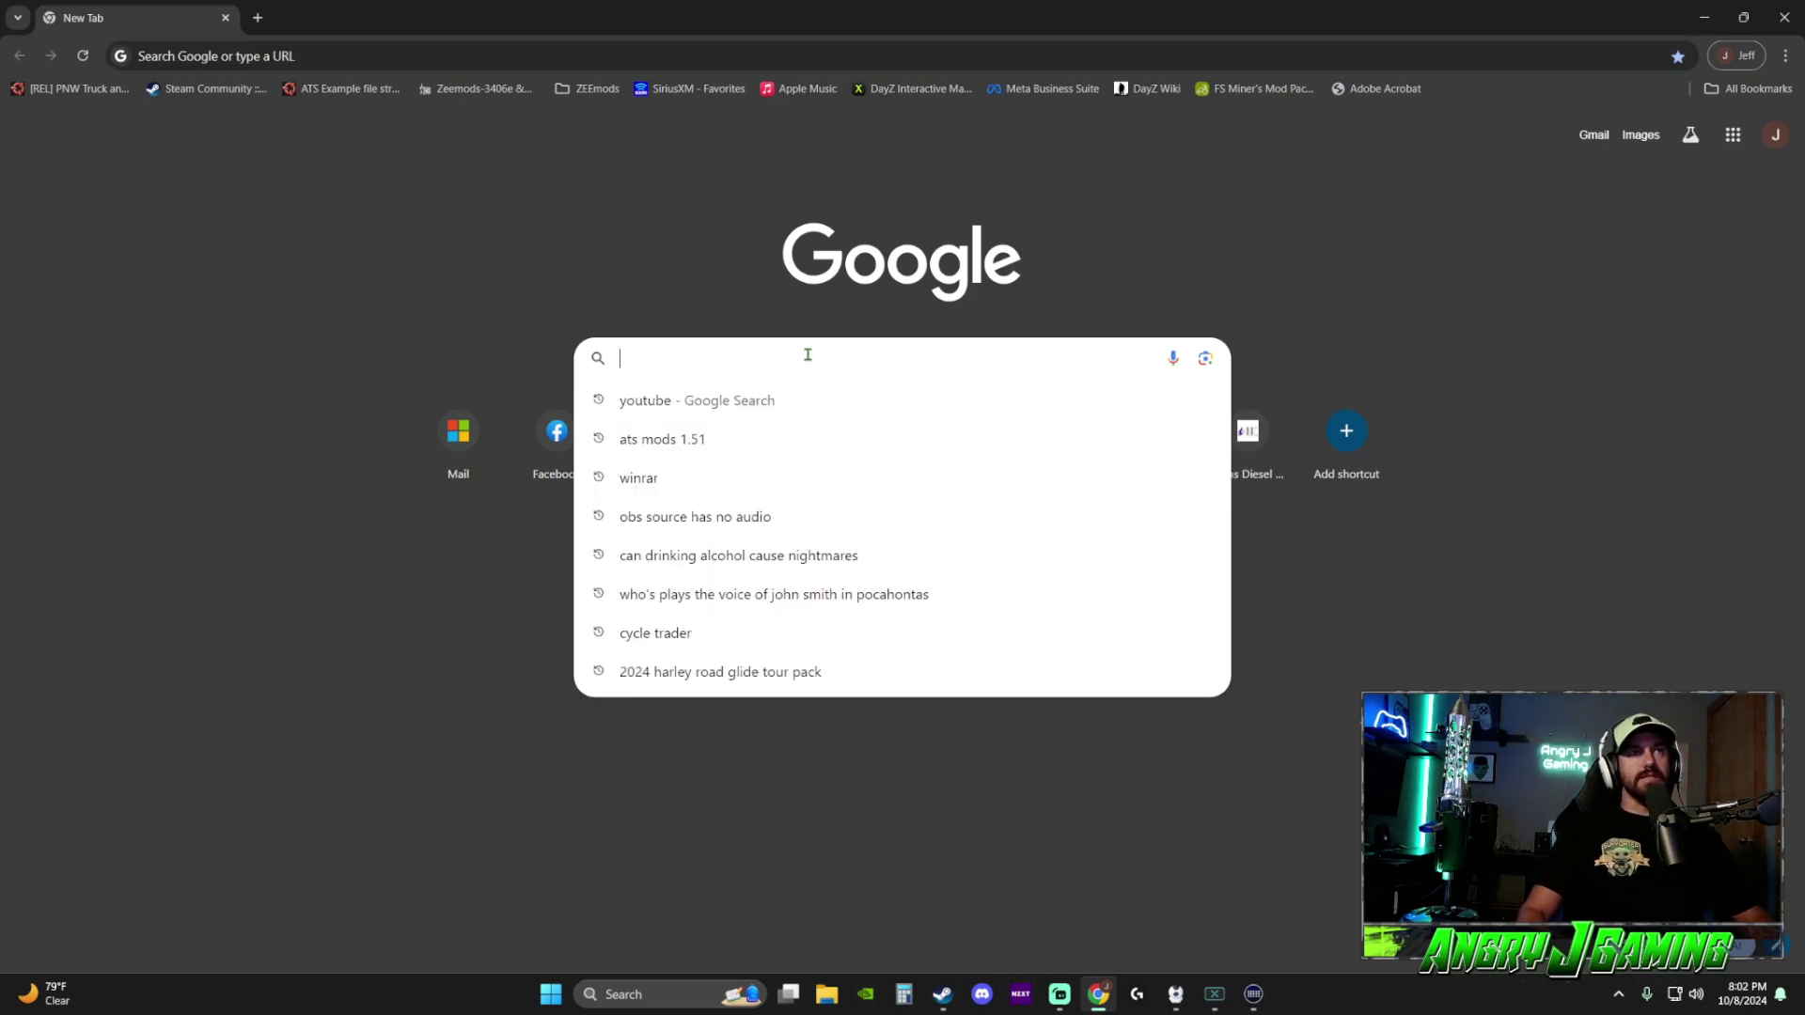
pyautogui.write('winrar')
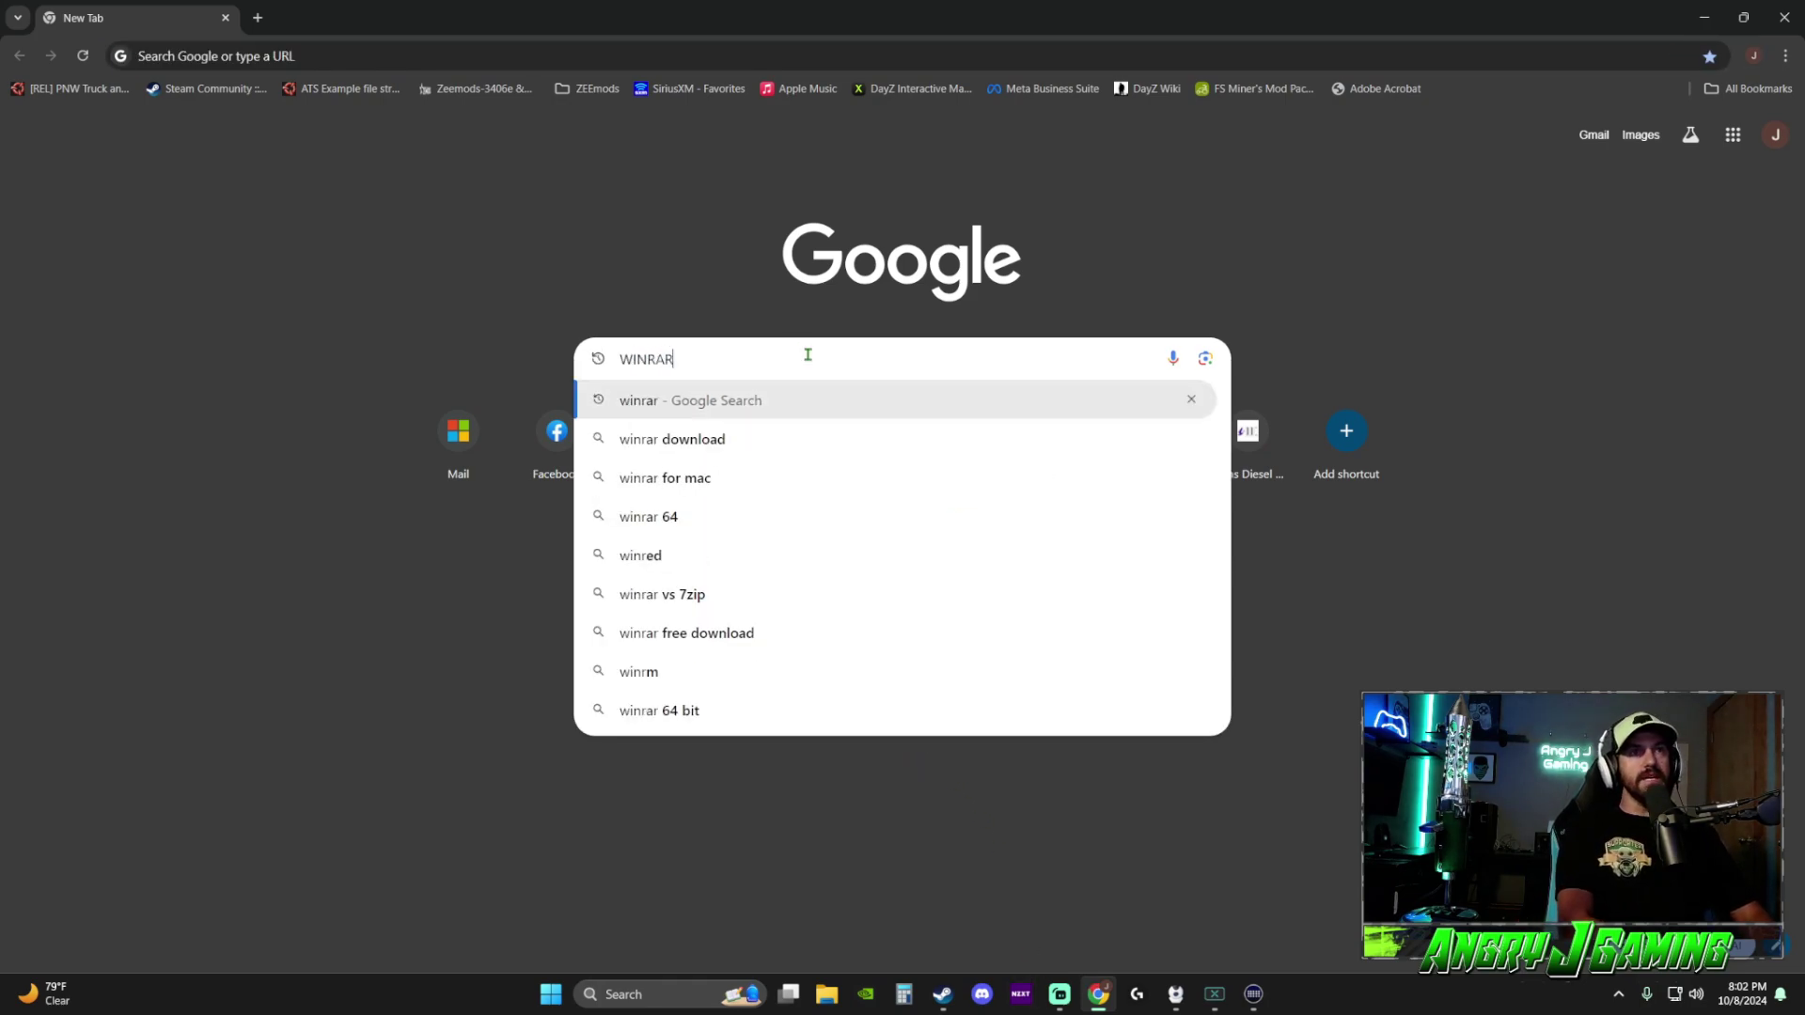
pyautogui.press('Return')
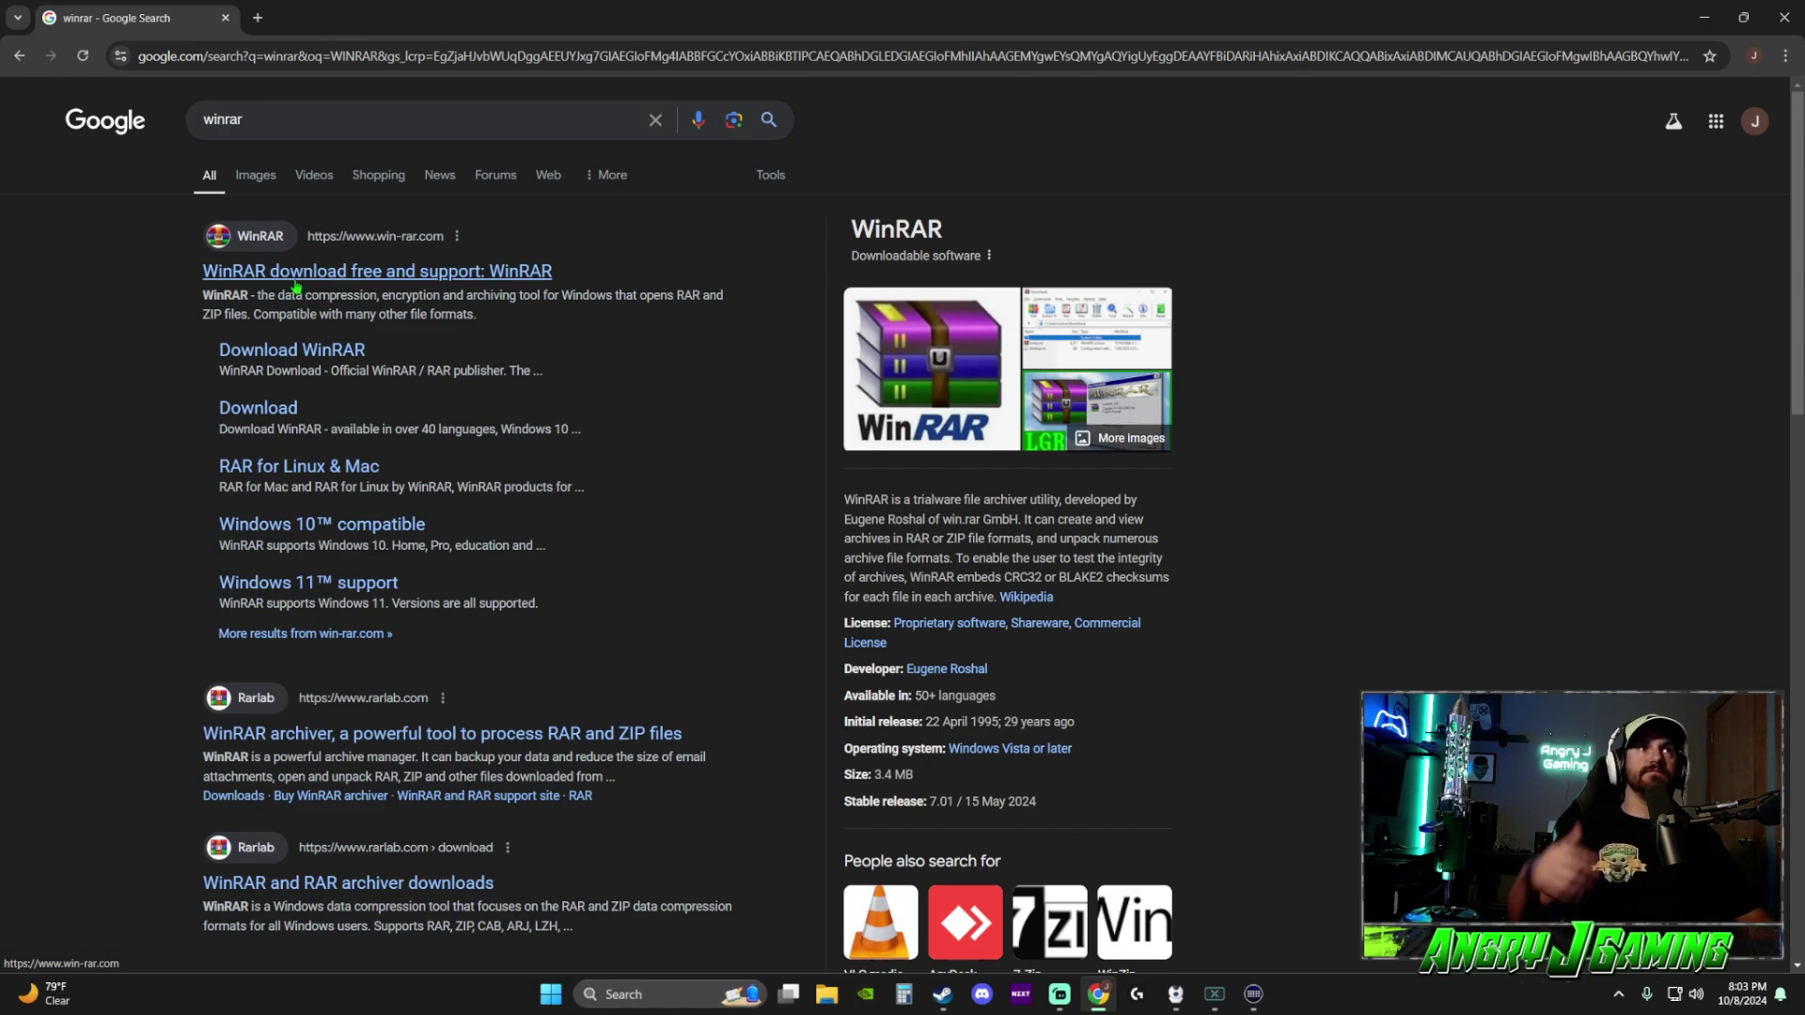
# - Replace the winrar results with a fresh Google tab and focus its search box
pyautogui.click(258, 17)
pyautogui.click(226, 18)
pyautogui.click(841, 359)
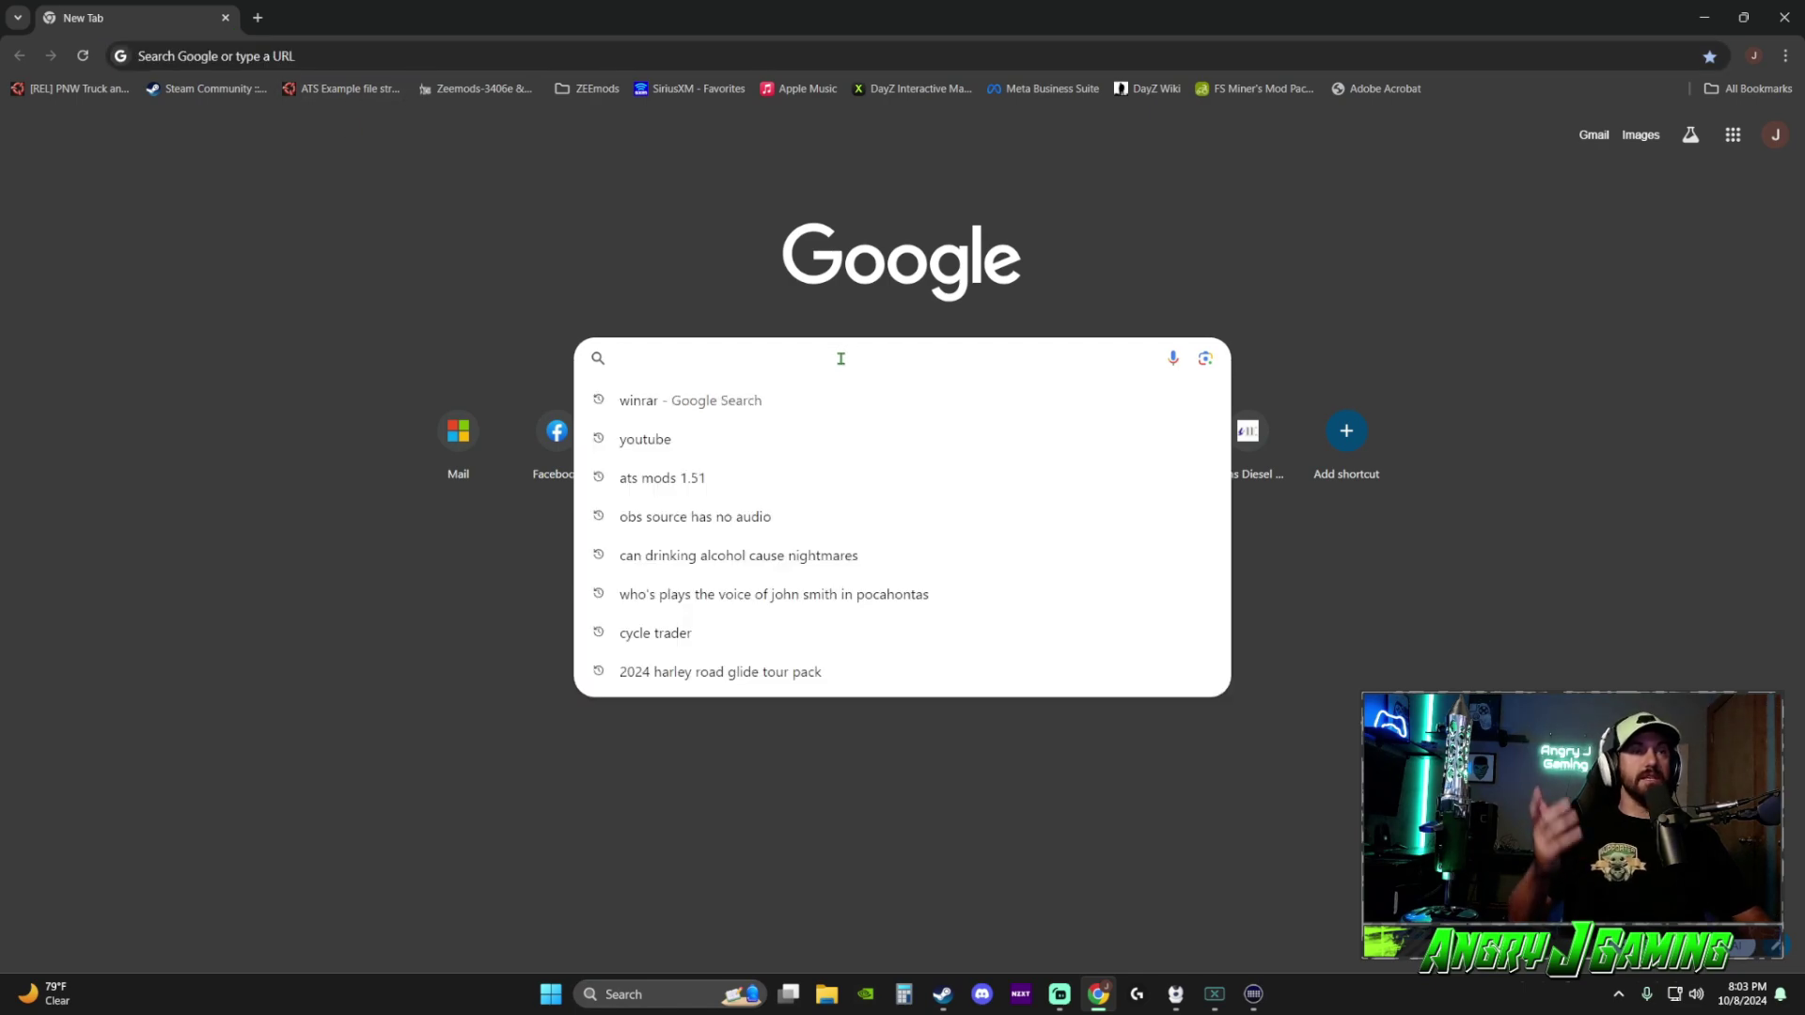
# - Rerun the 'ats mods 1.51' search from history and skim the listed mod sites
pyautogui.click(686, 494)
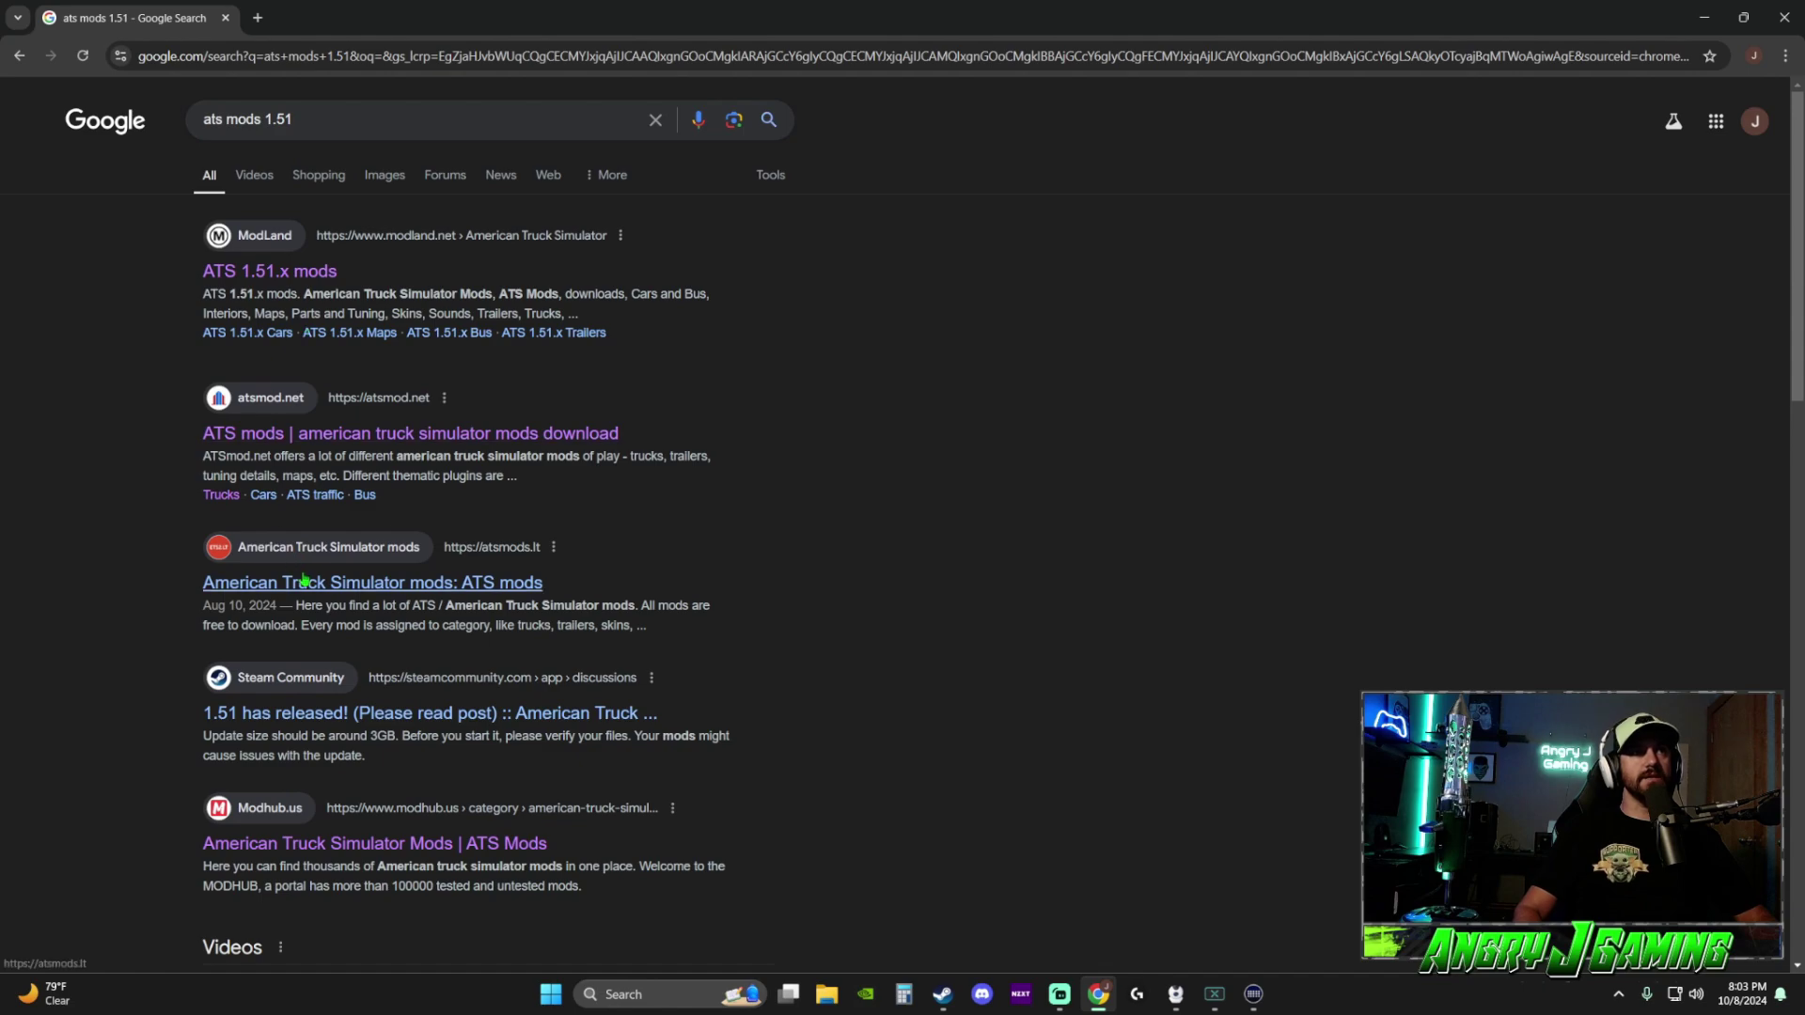
pyautogui.scroll(-10, 374, 858)
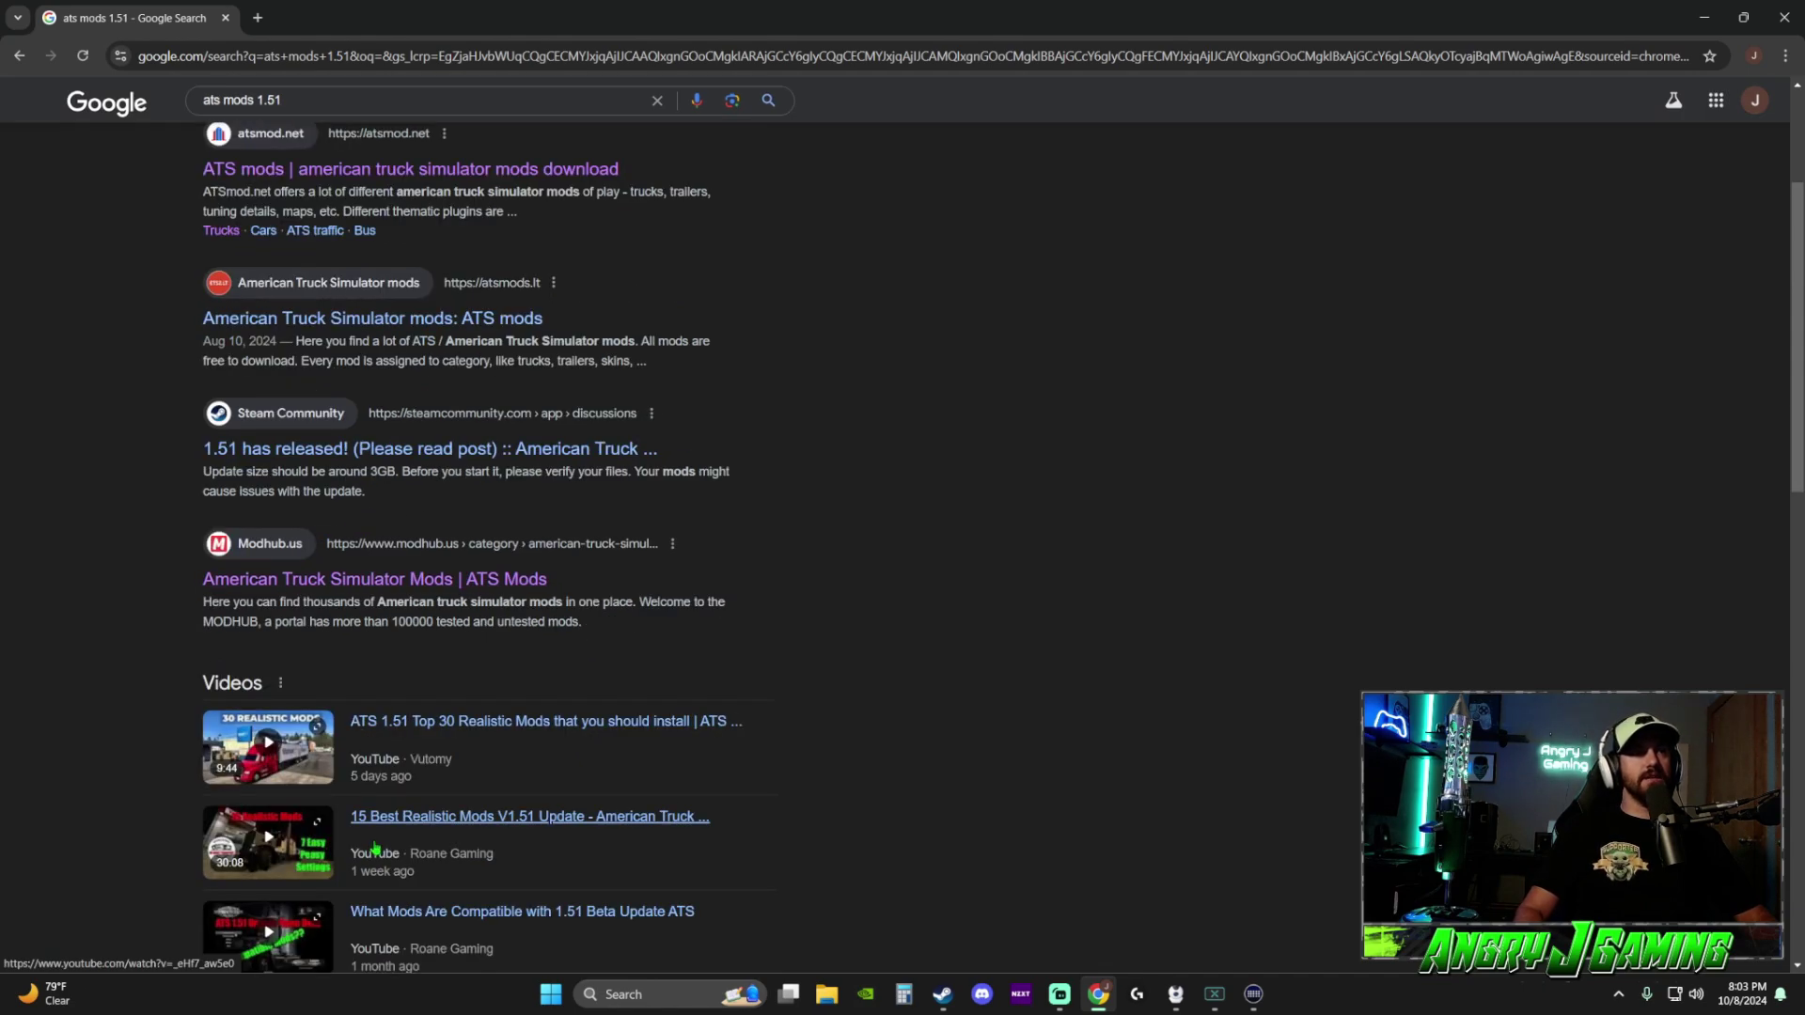
pyautogui.scroll(5, 375, 851)
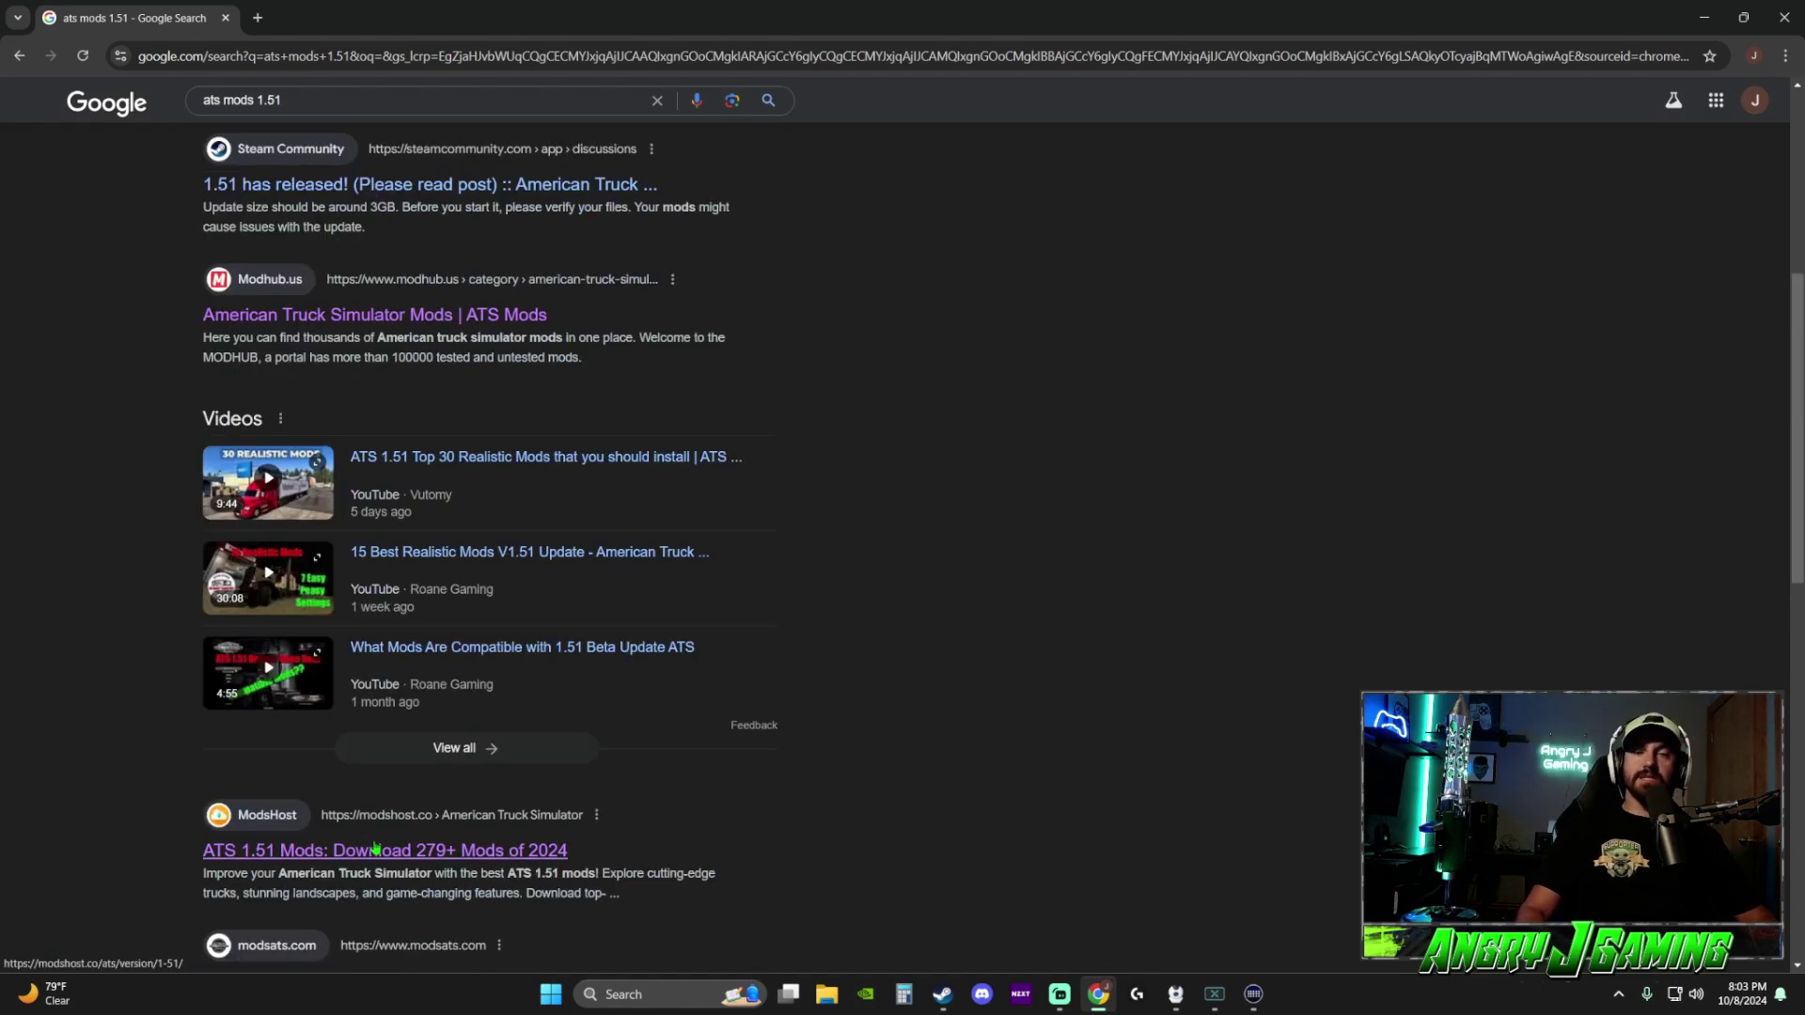
pyautogui.scroll(5, 375, 849)
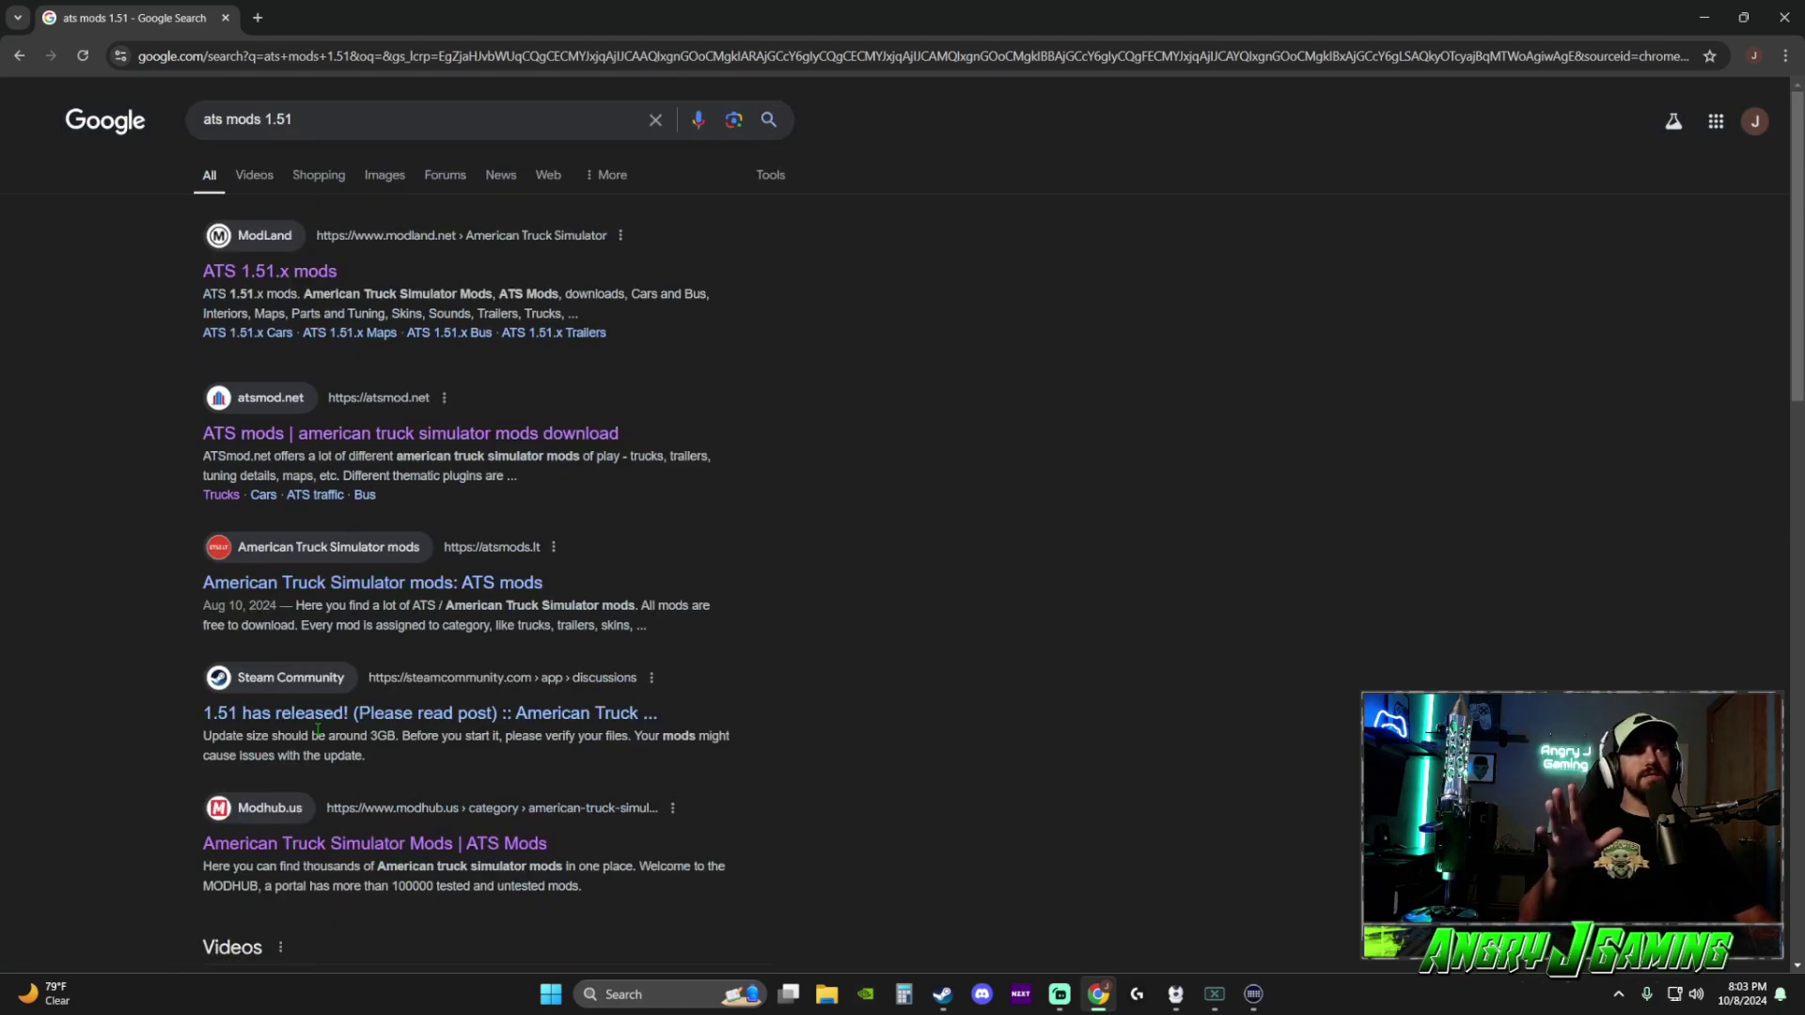
# - Browse ModLand's 'ATS 1.51.x mods' page and pick the 'ATS 1.51.x Trucks' category
pyautogui.click(284, 279)
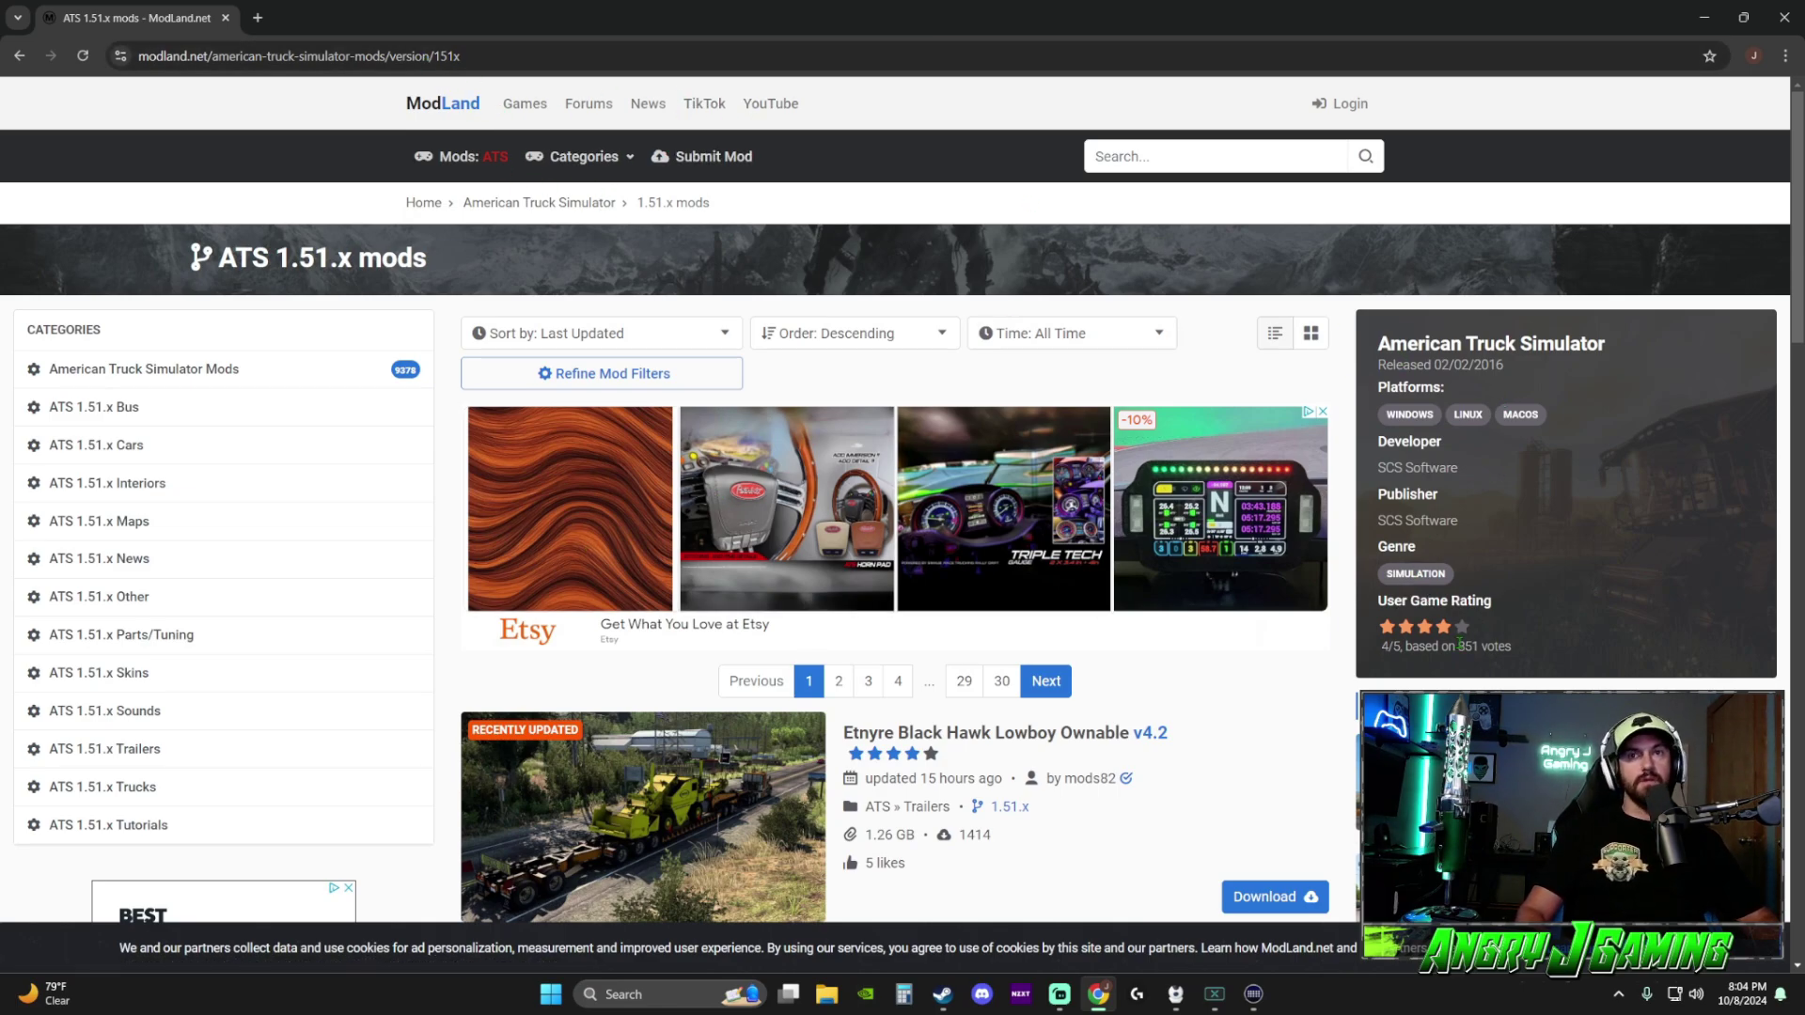
pyautogui.scroll(-3, 1423, 538)
pyautogui.scroll(3, 1407, 562)
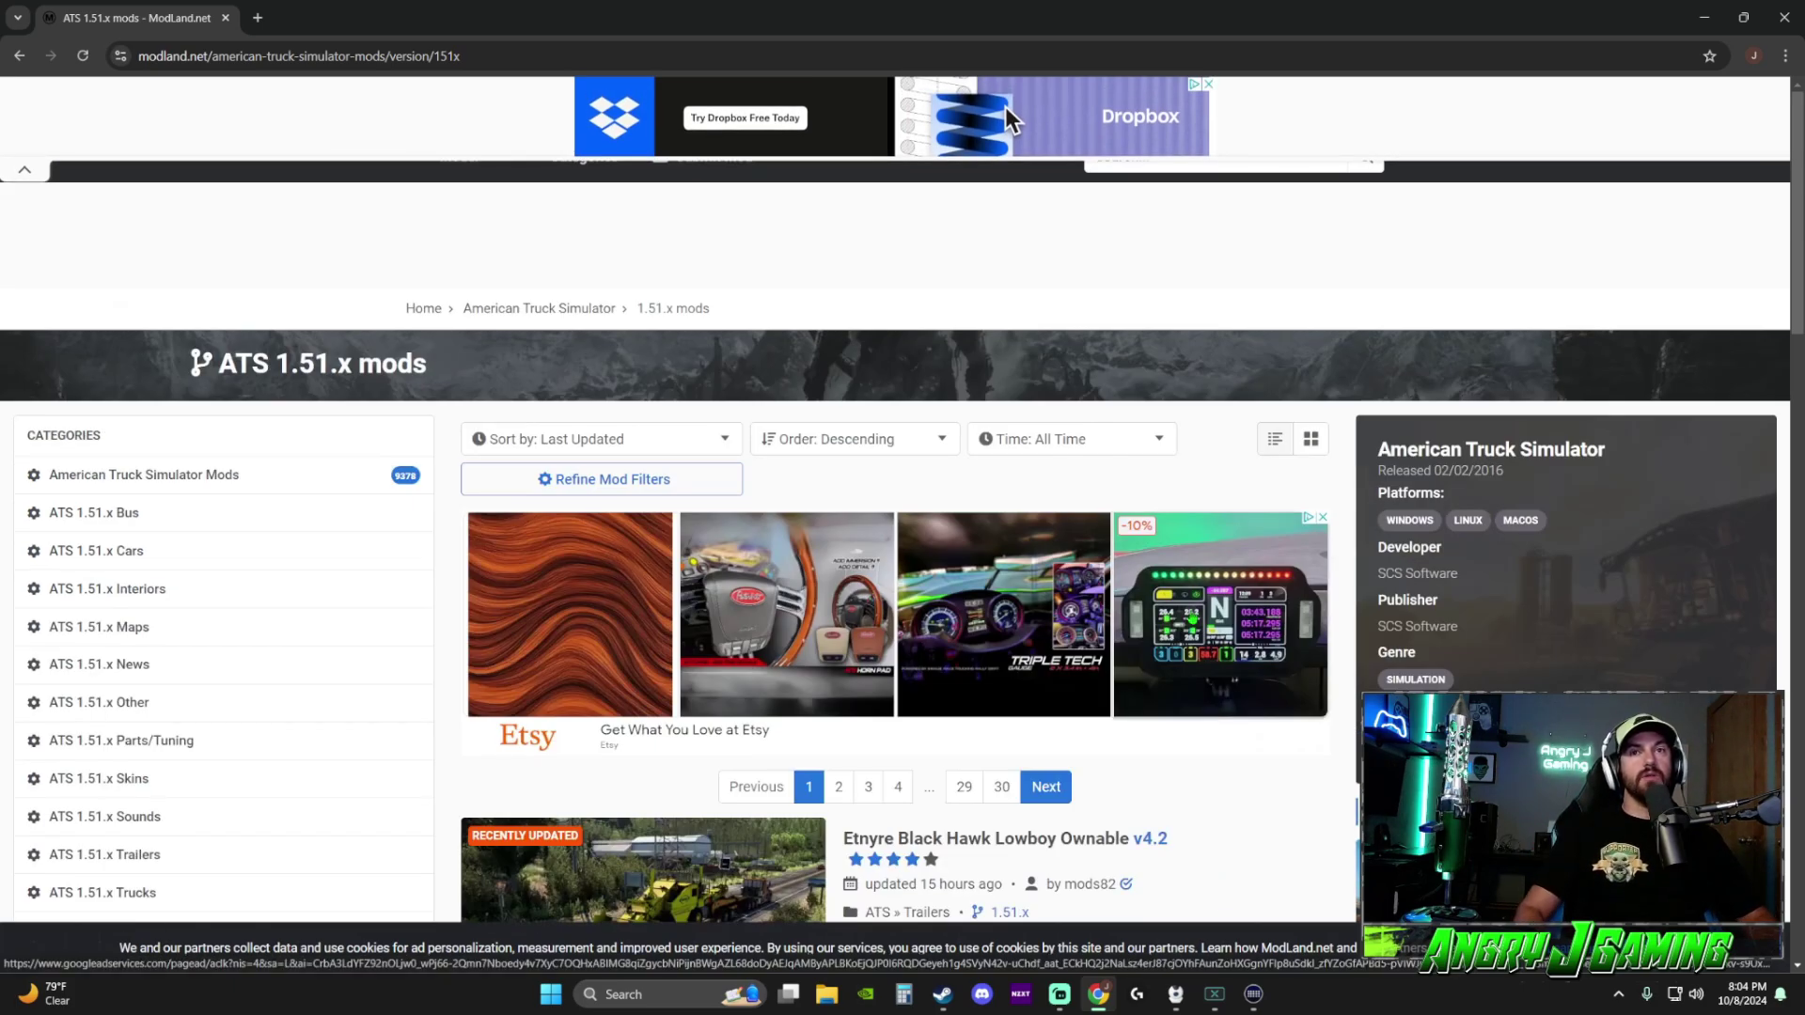
pyautogui.scroll(-3, 625, 565)
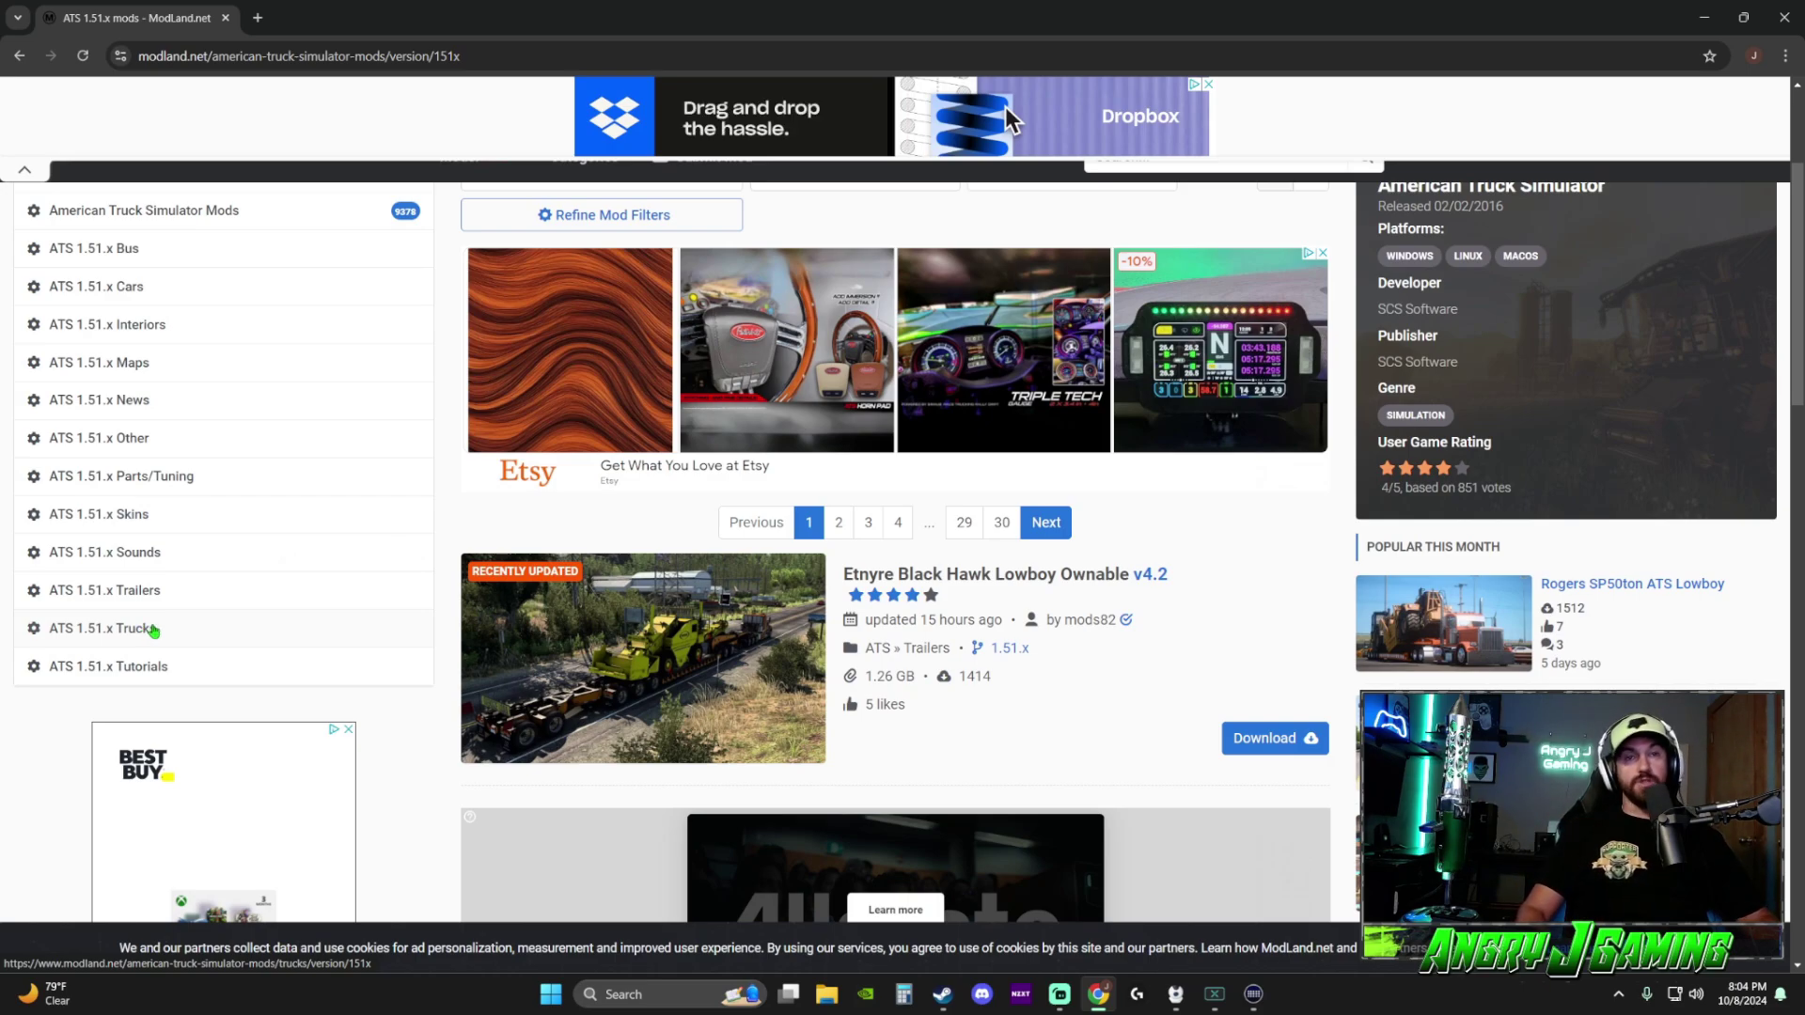
pyautogui.scroll(3, 799, 538)
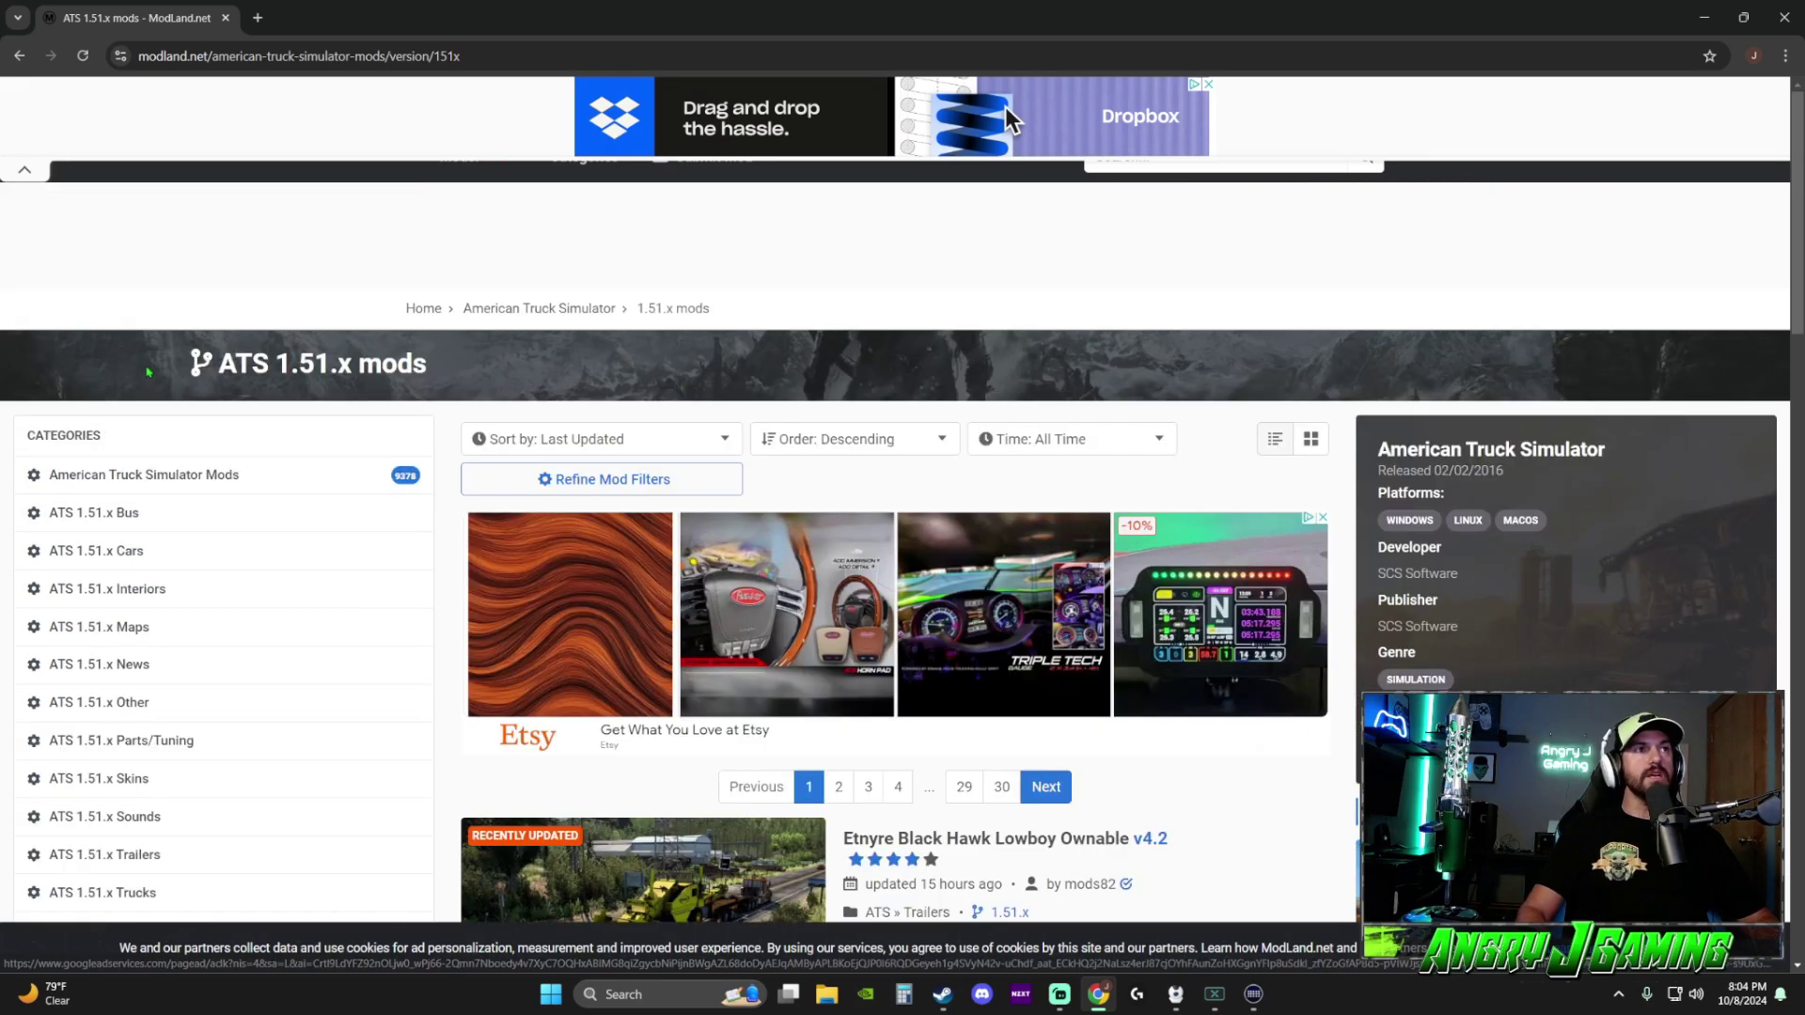
pyautogui.scroll(-3, 329, 357)
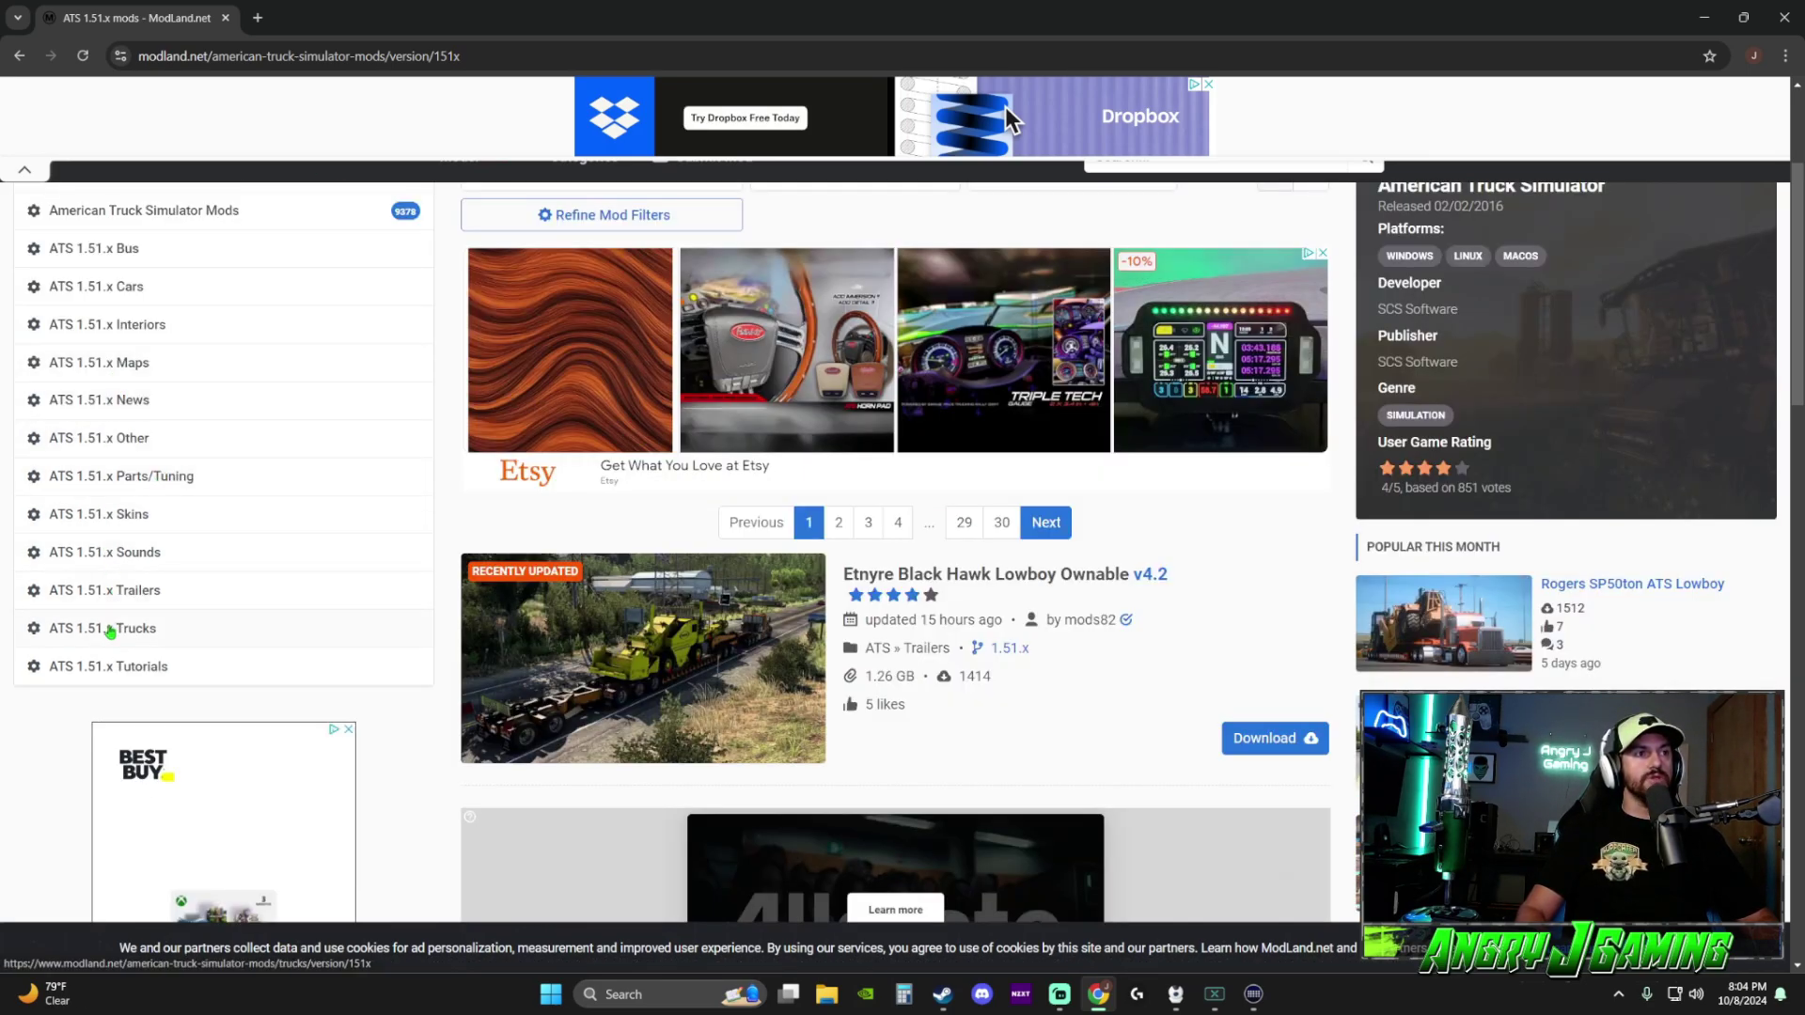
pyautogui.click(113, 619)
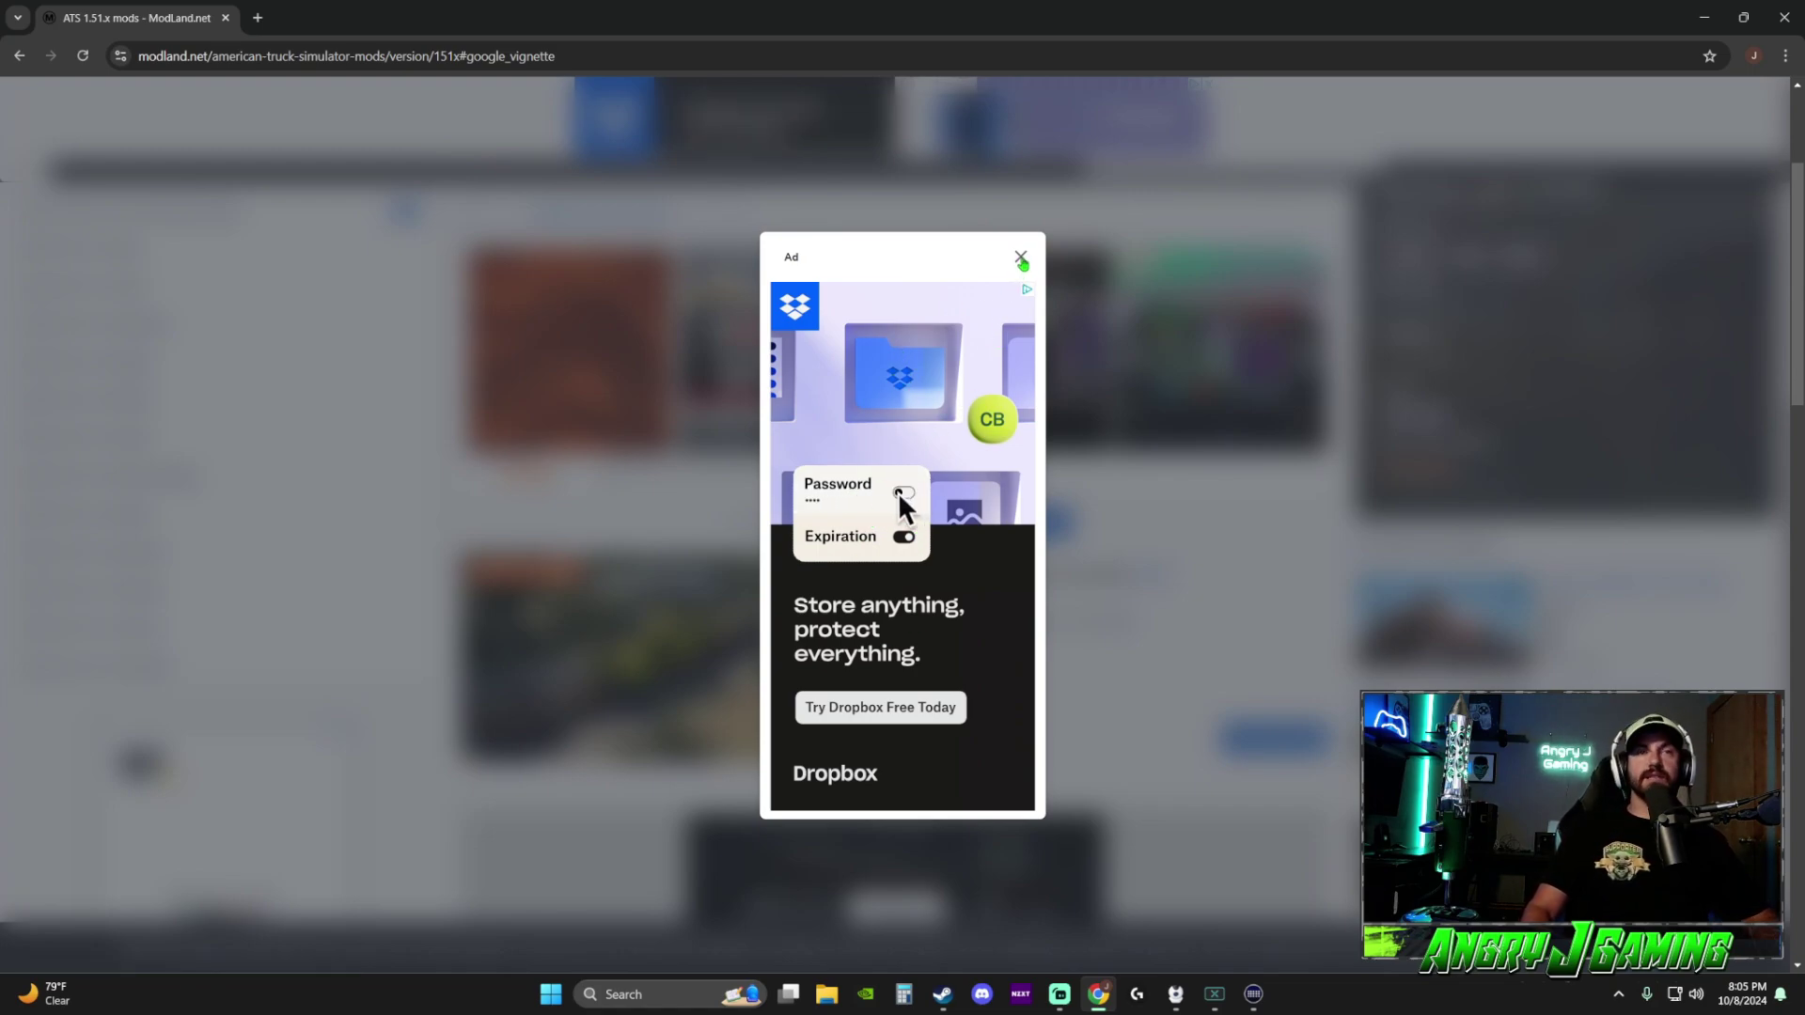
# - Dismiss the Dropbox ad and scroll down the ATS 1.51.x Trucks list
pyautogui.click(1021, 259)
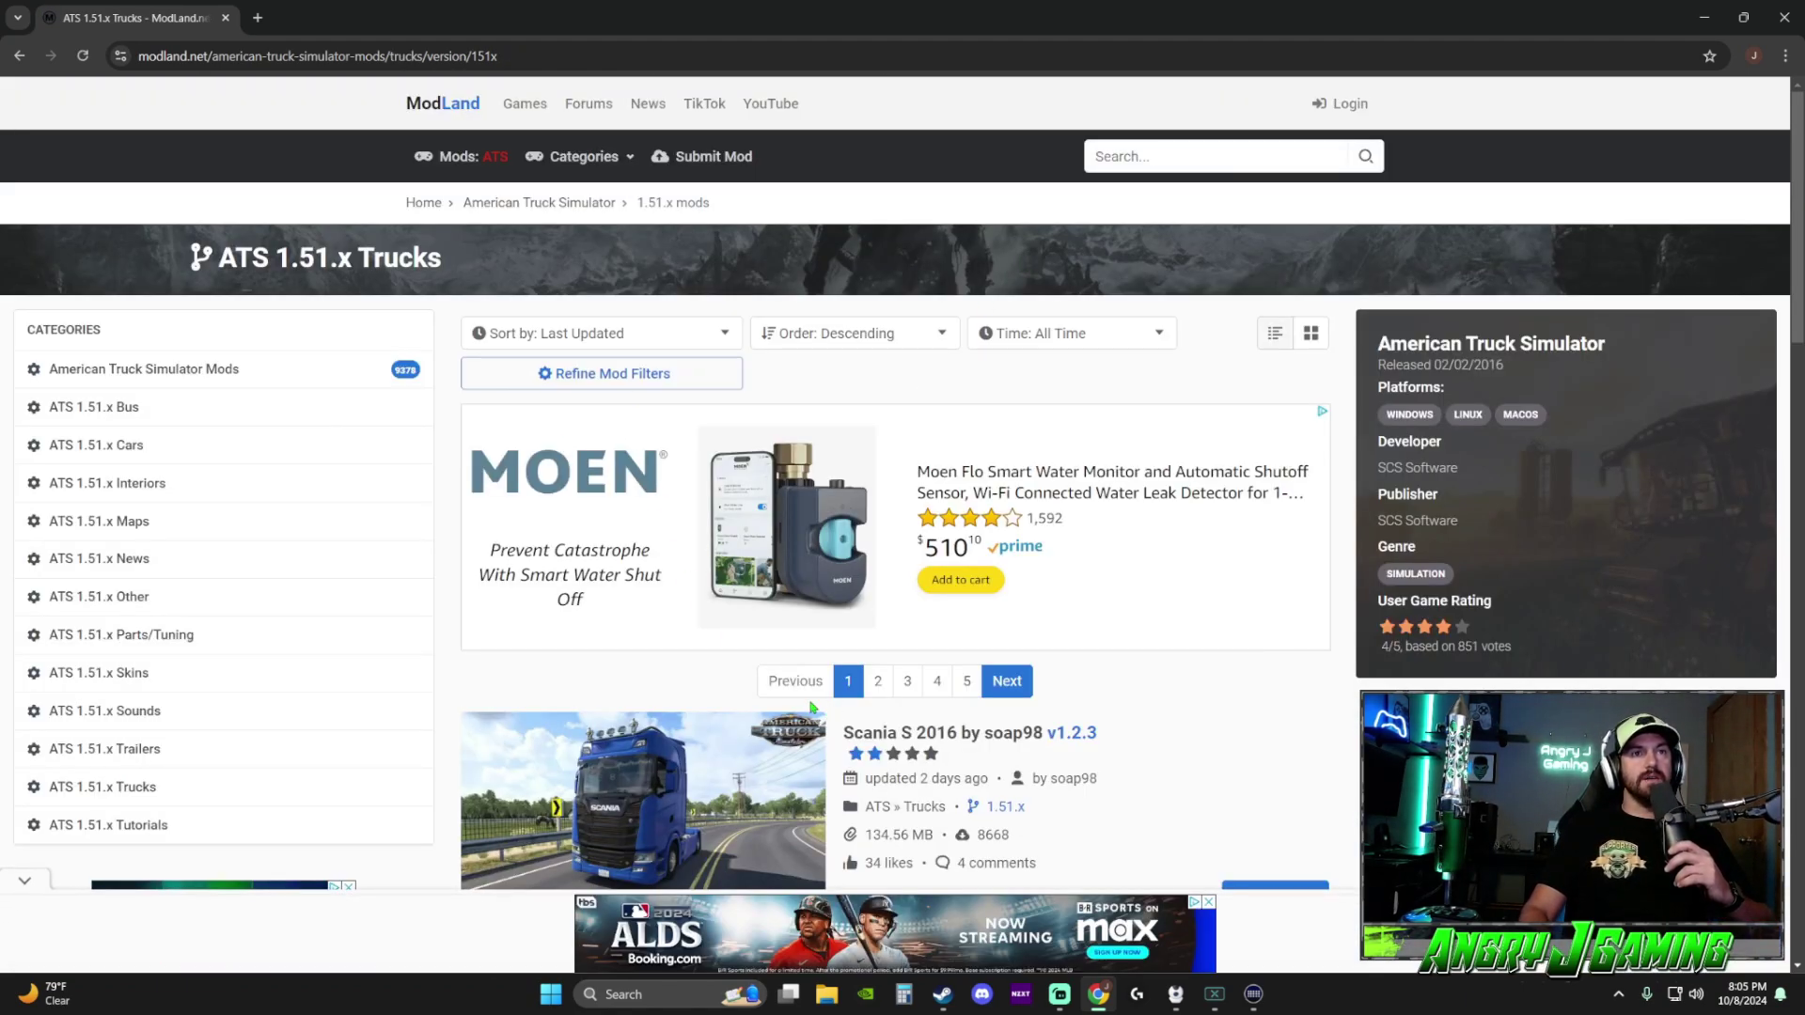
pyautogui.scroll(-5, 810, 696)
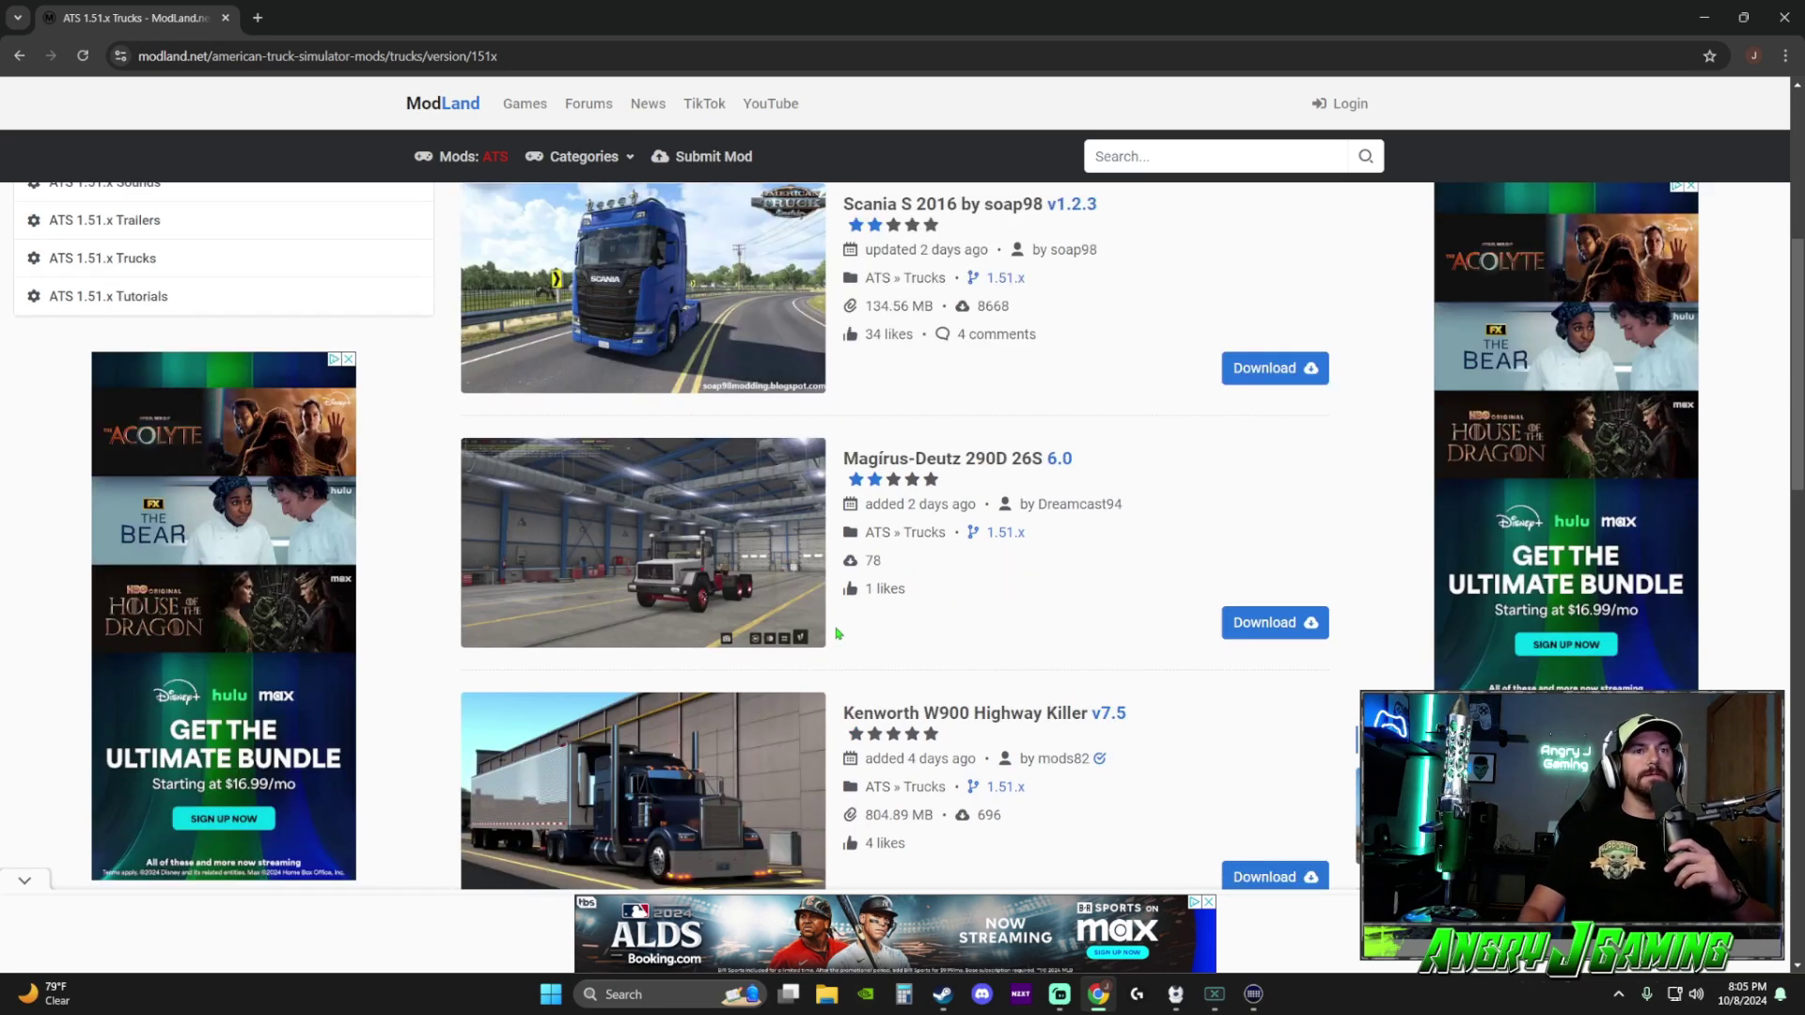
pyautogui.scroll(-2, 769, 479)
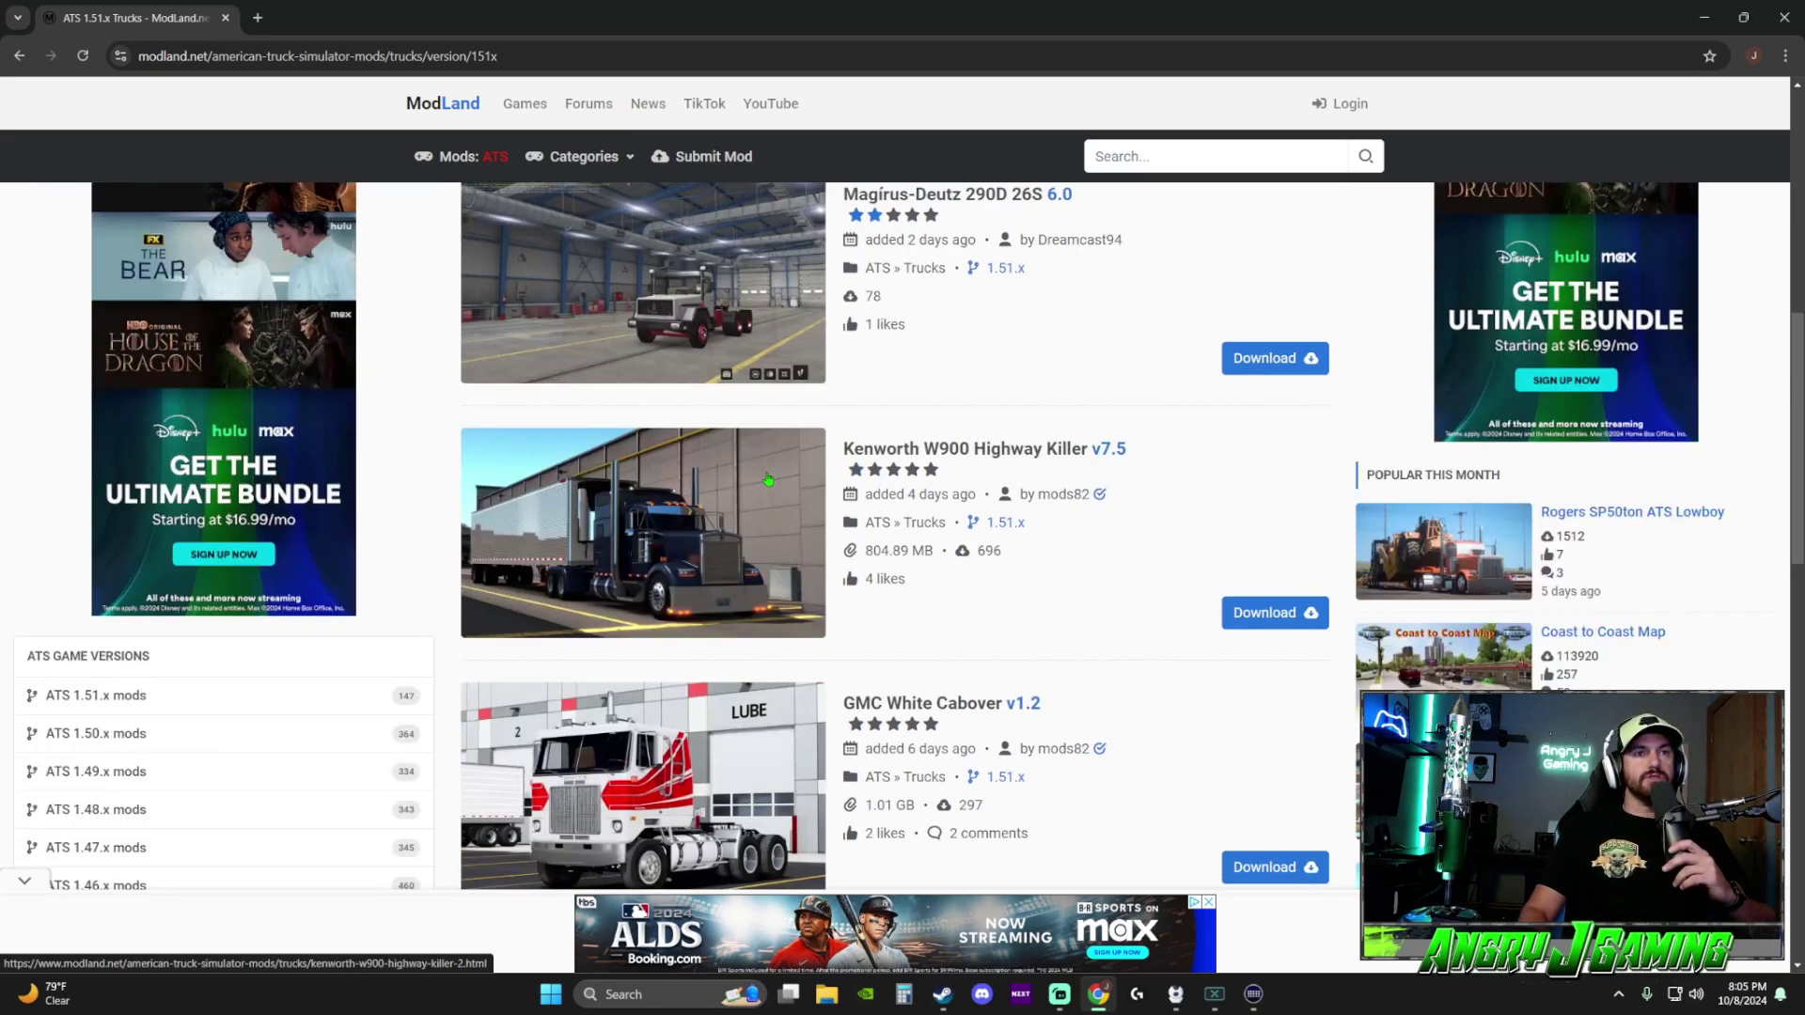
pyautogui.scroll(-2, 768, 480)
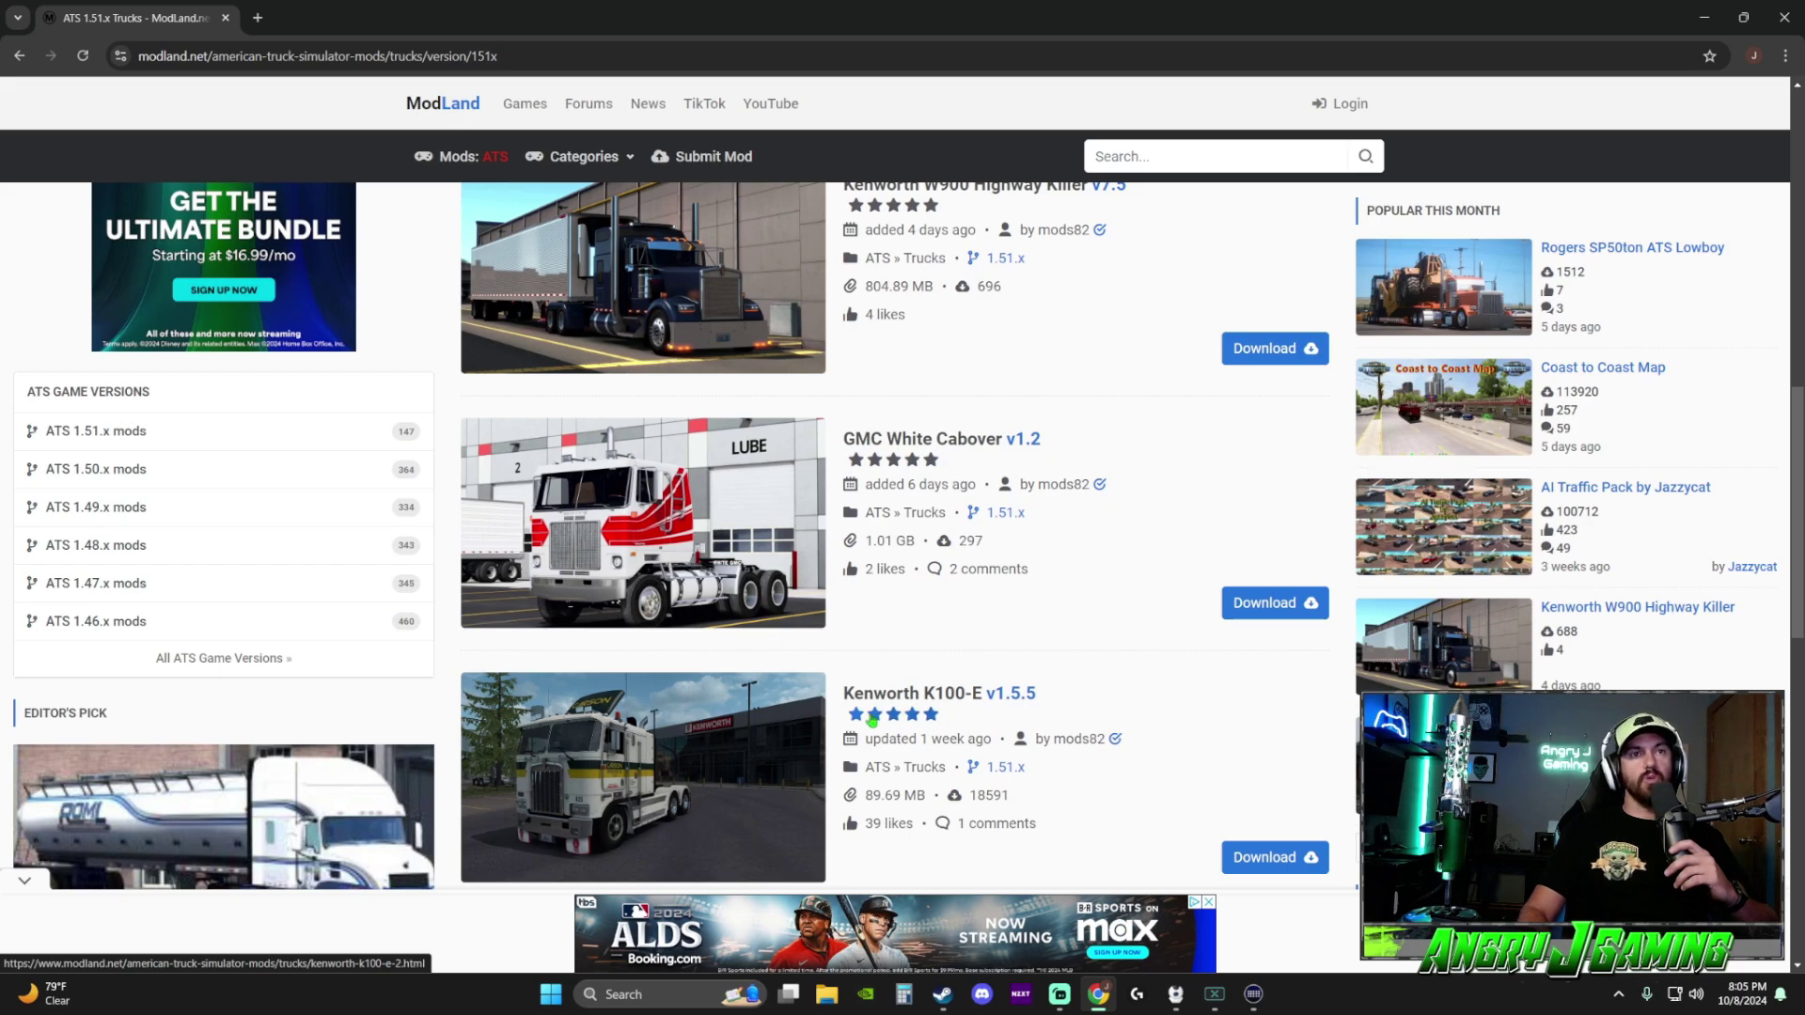
pyautogui.scroll(-5, 1035, 765)
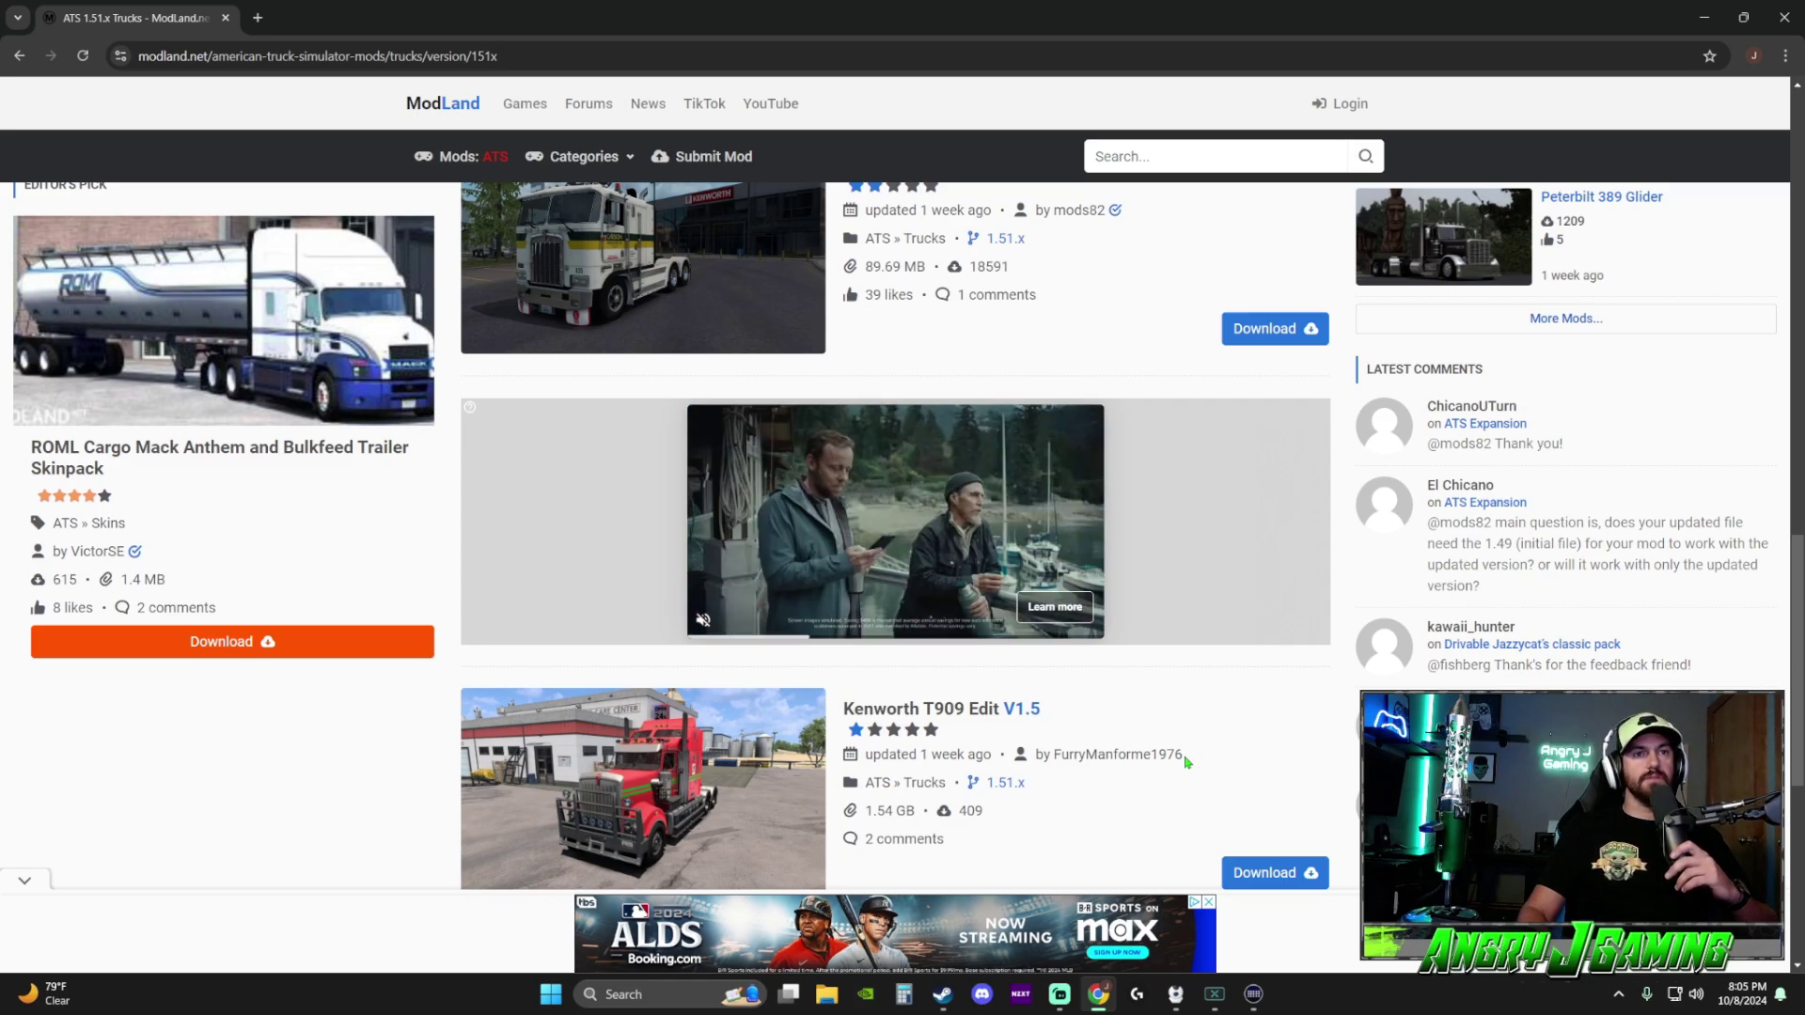
pyautogui.scroll(-3, 1008, 683)
pyautogui.scroll(-4, 1008, 684)
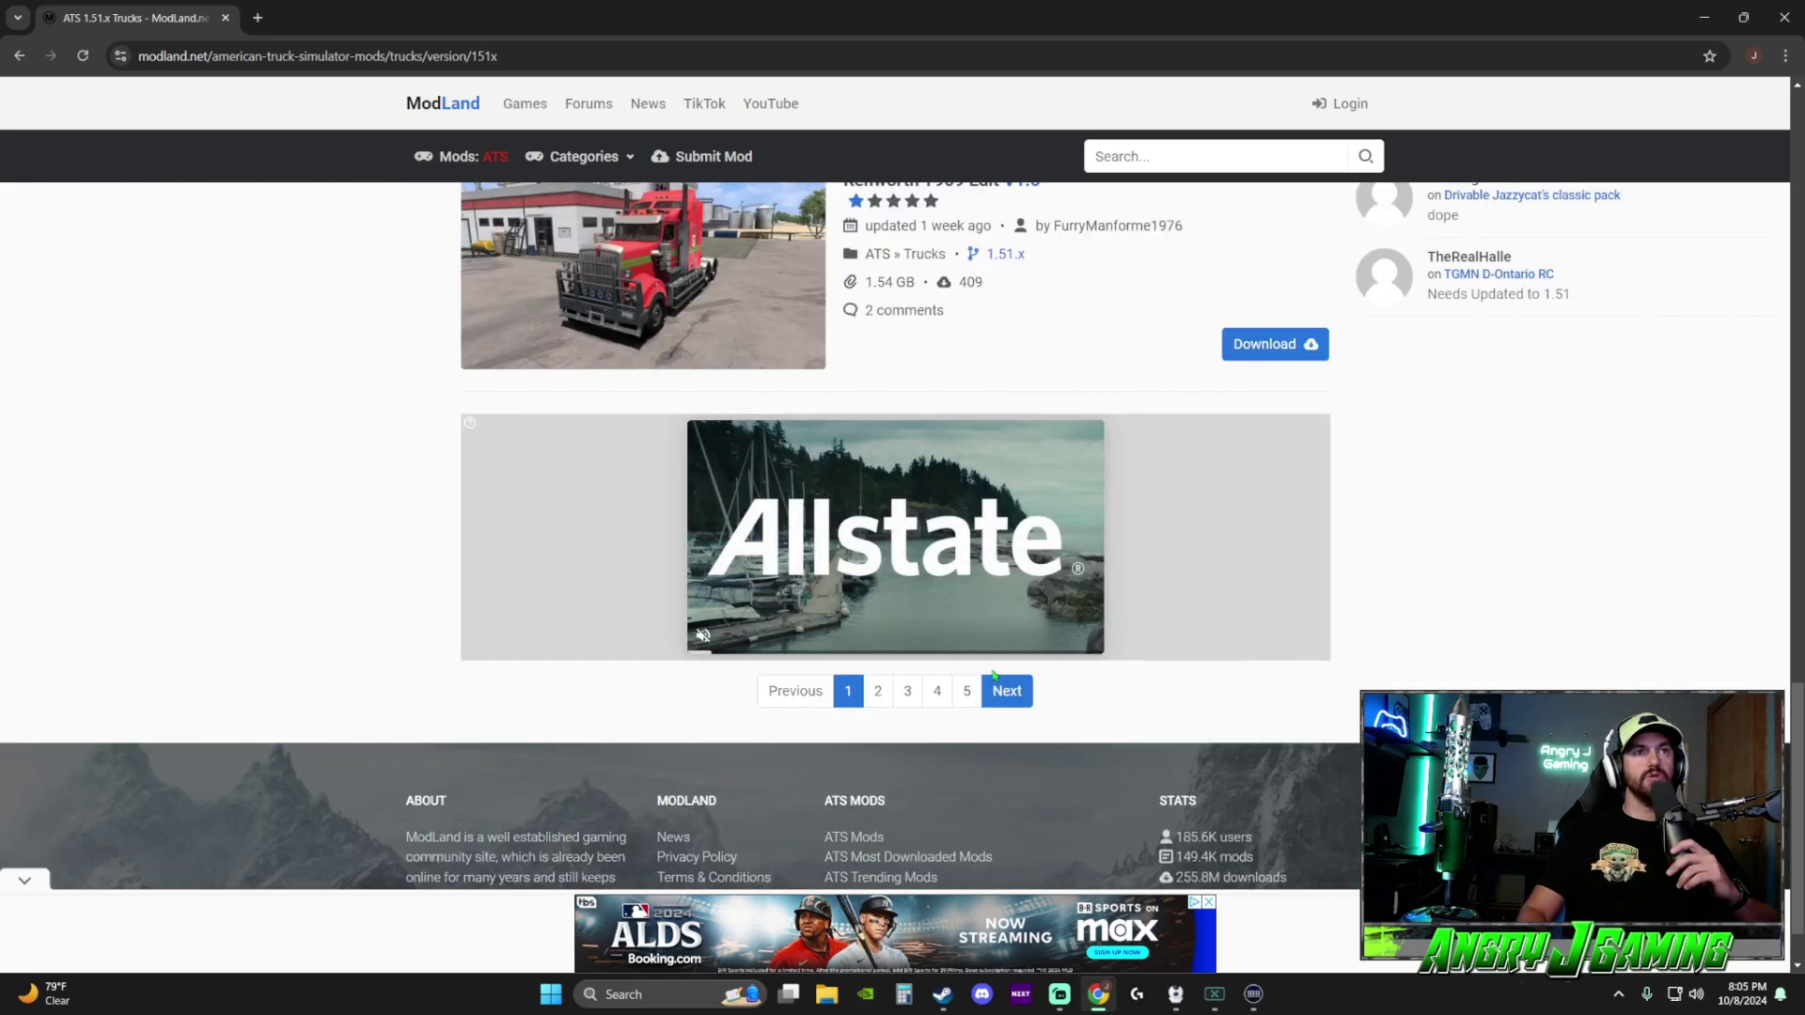
# - Go to page 2 of the truck mods and scroll to the FREIGHTLINER FLD v1.1 listing
pyautogui.click(879, 609)
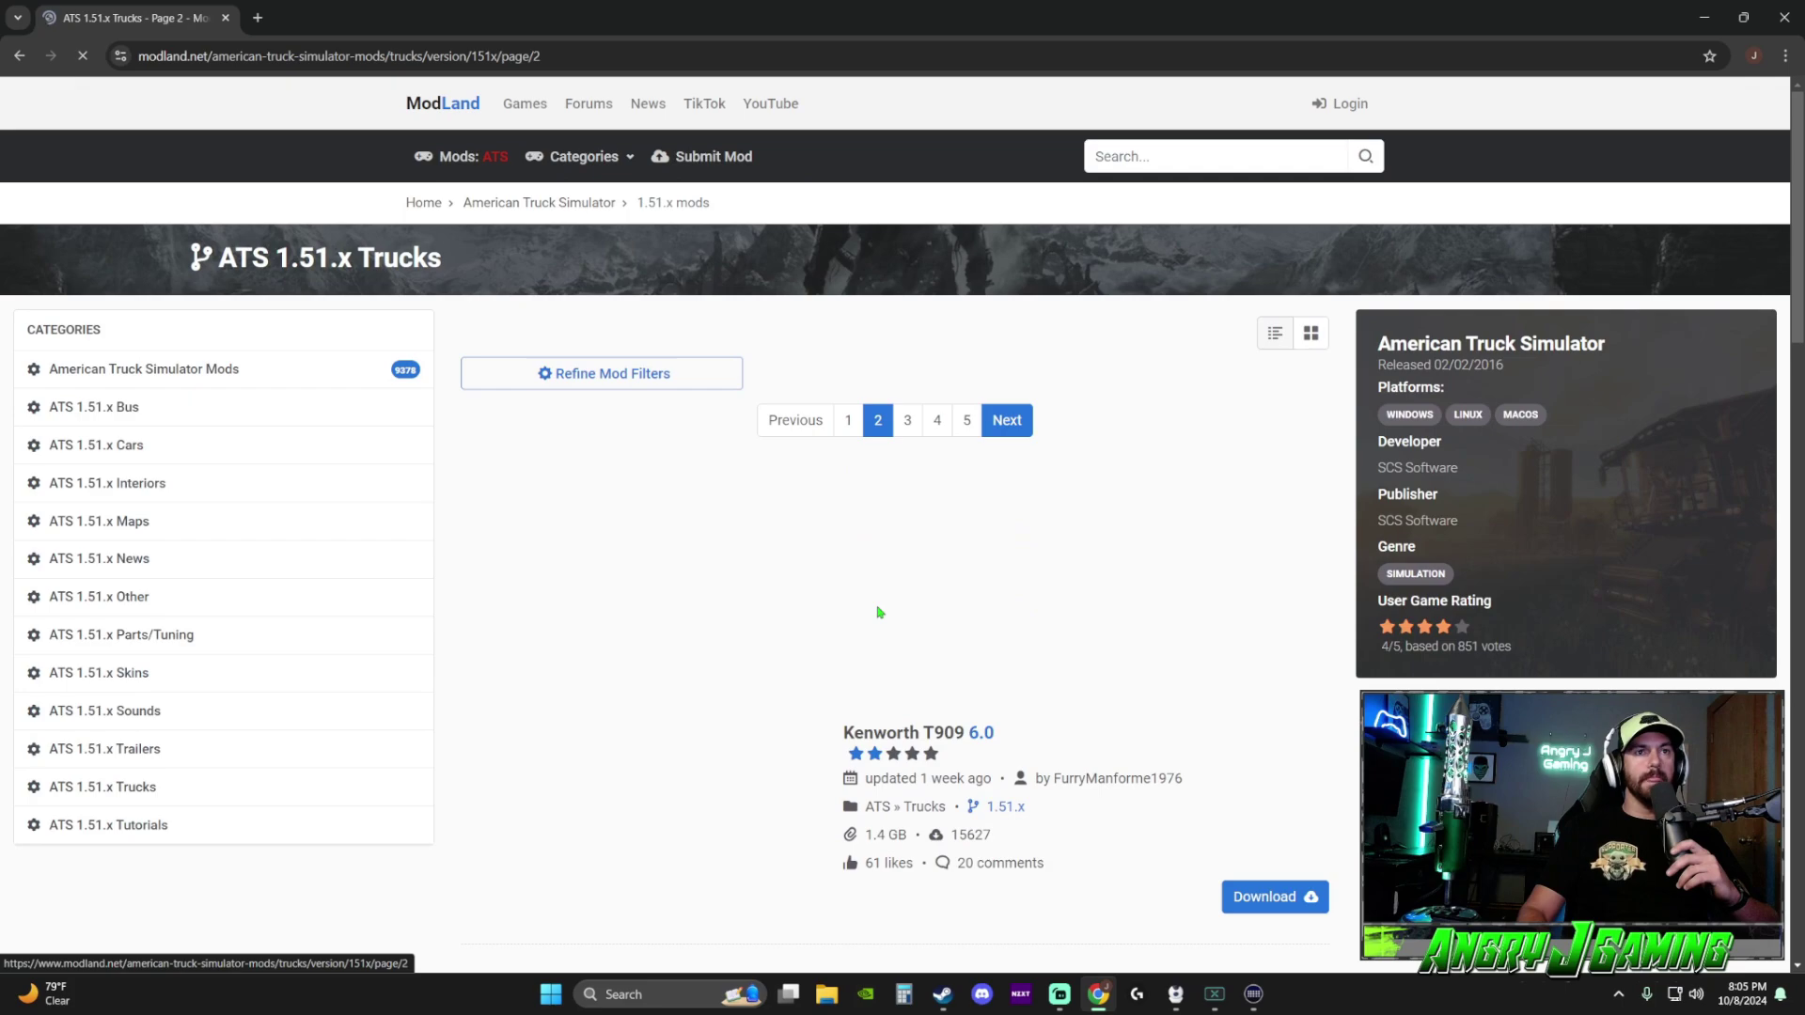
pyautogui.scroll(-6, 1025, 654)
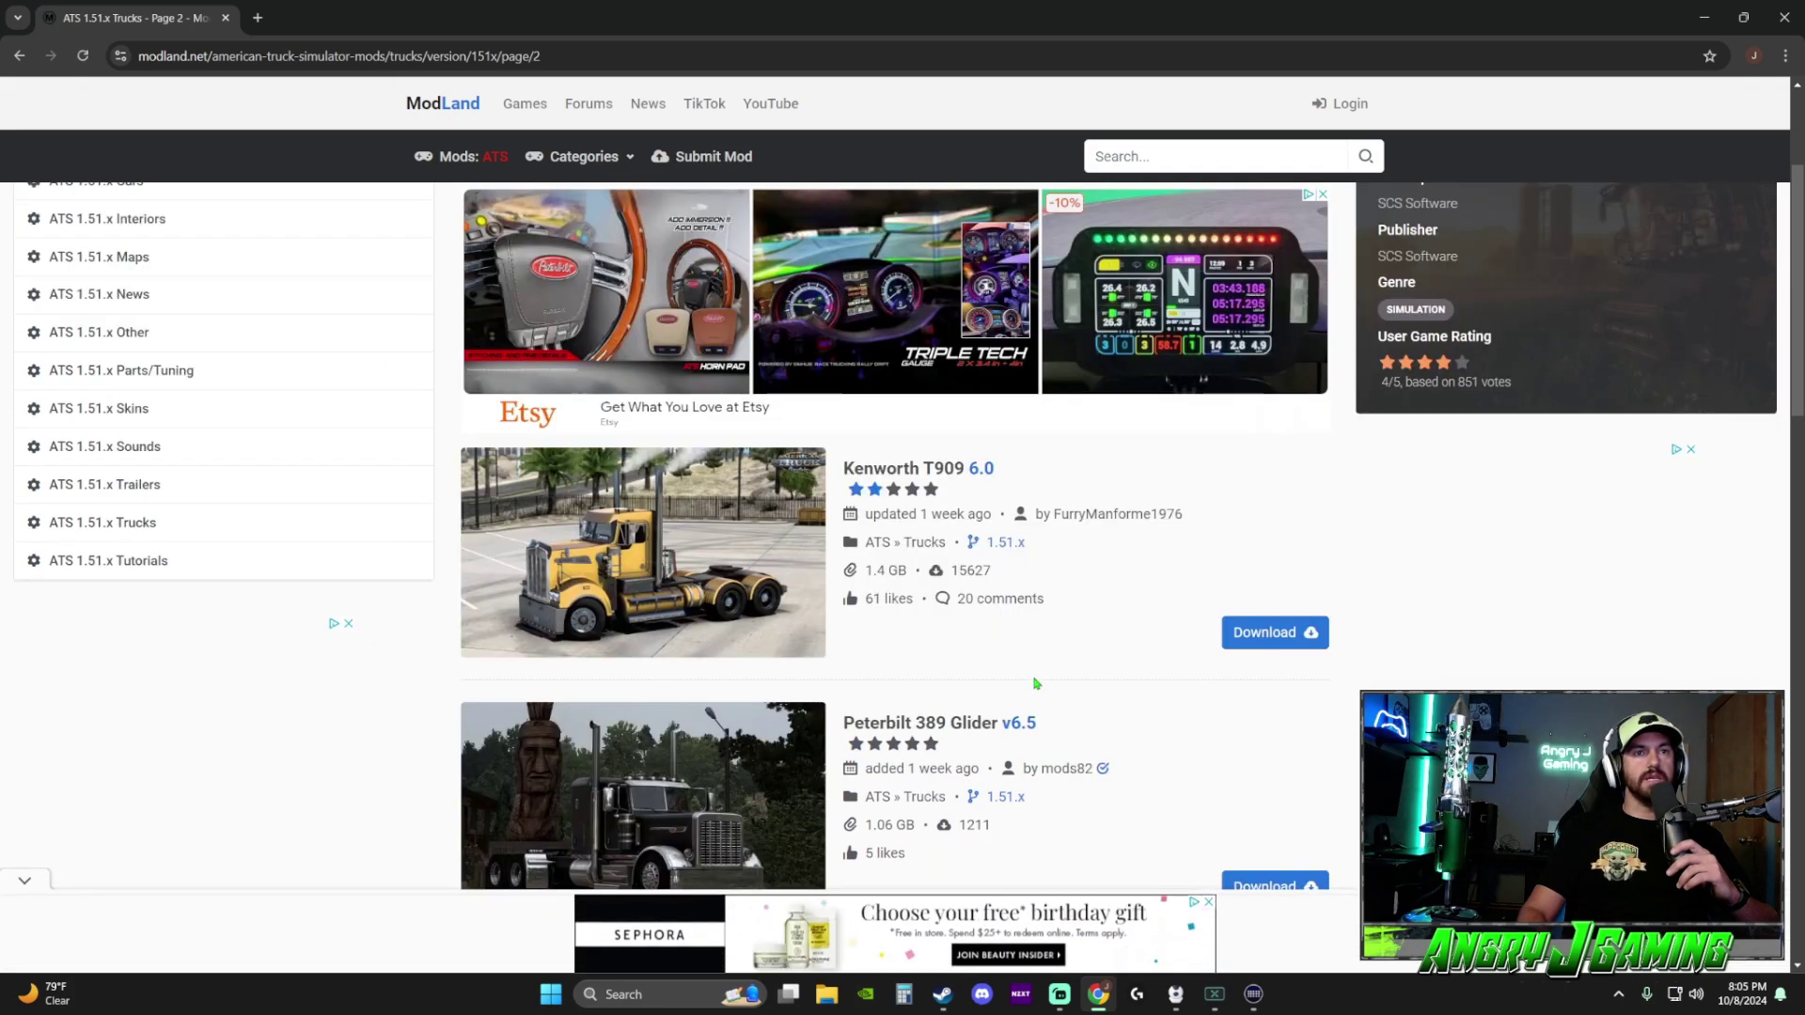
pyautogui.scroll(-6, 1037, 669)
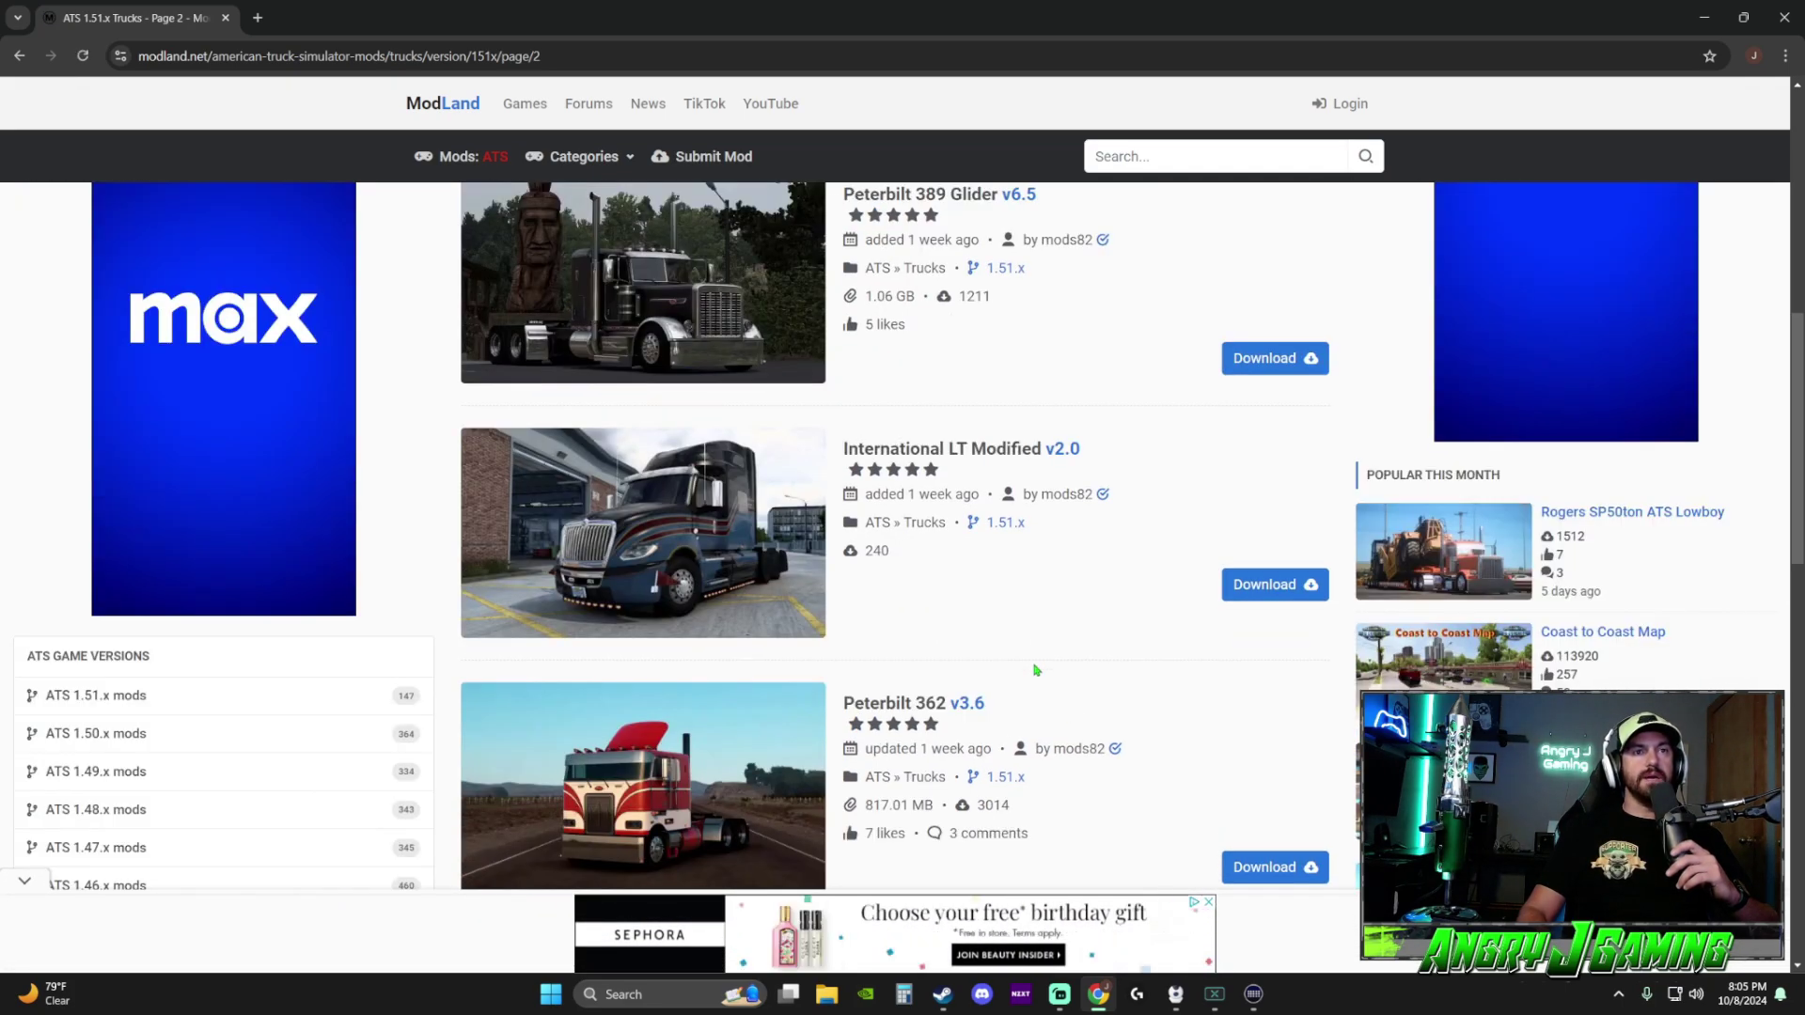
pyautogui.scroll(-3, 982, 668)
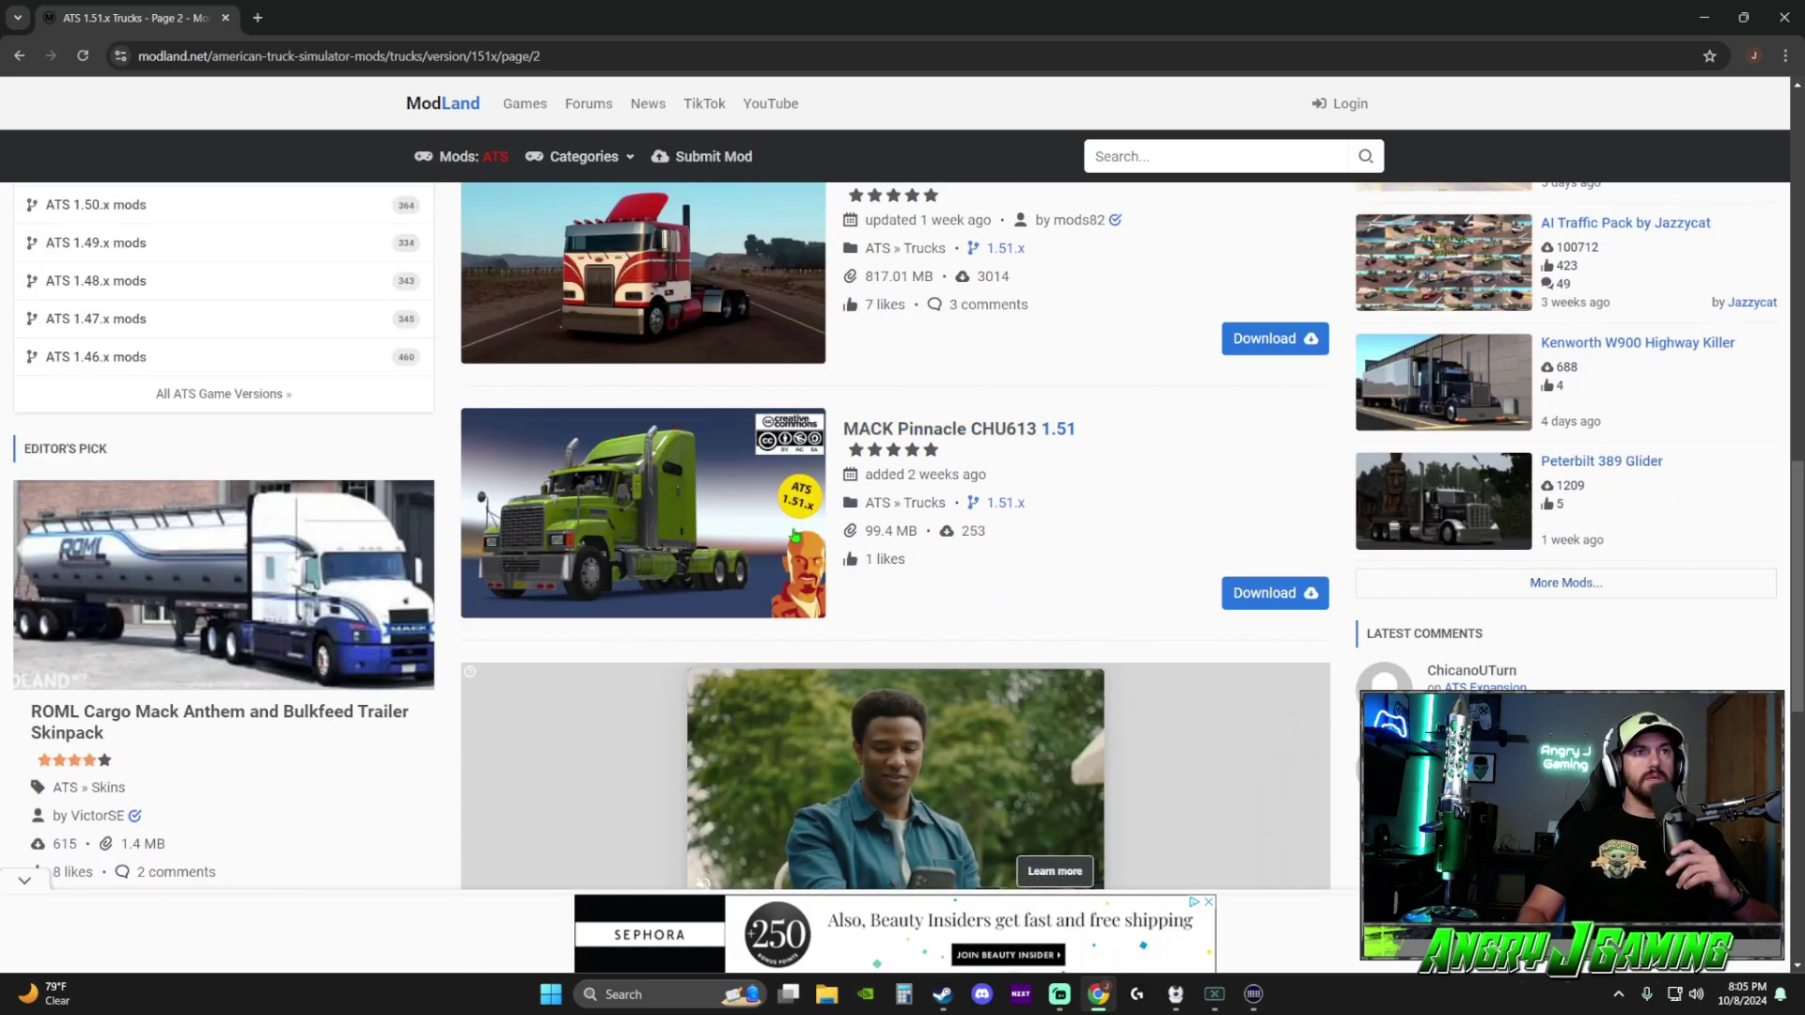
pyautogui.scroll(-3, 790, 550)
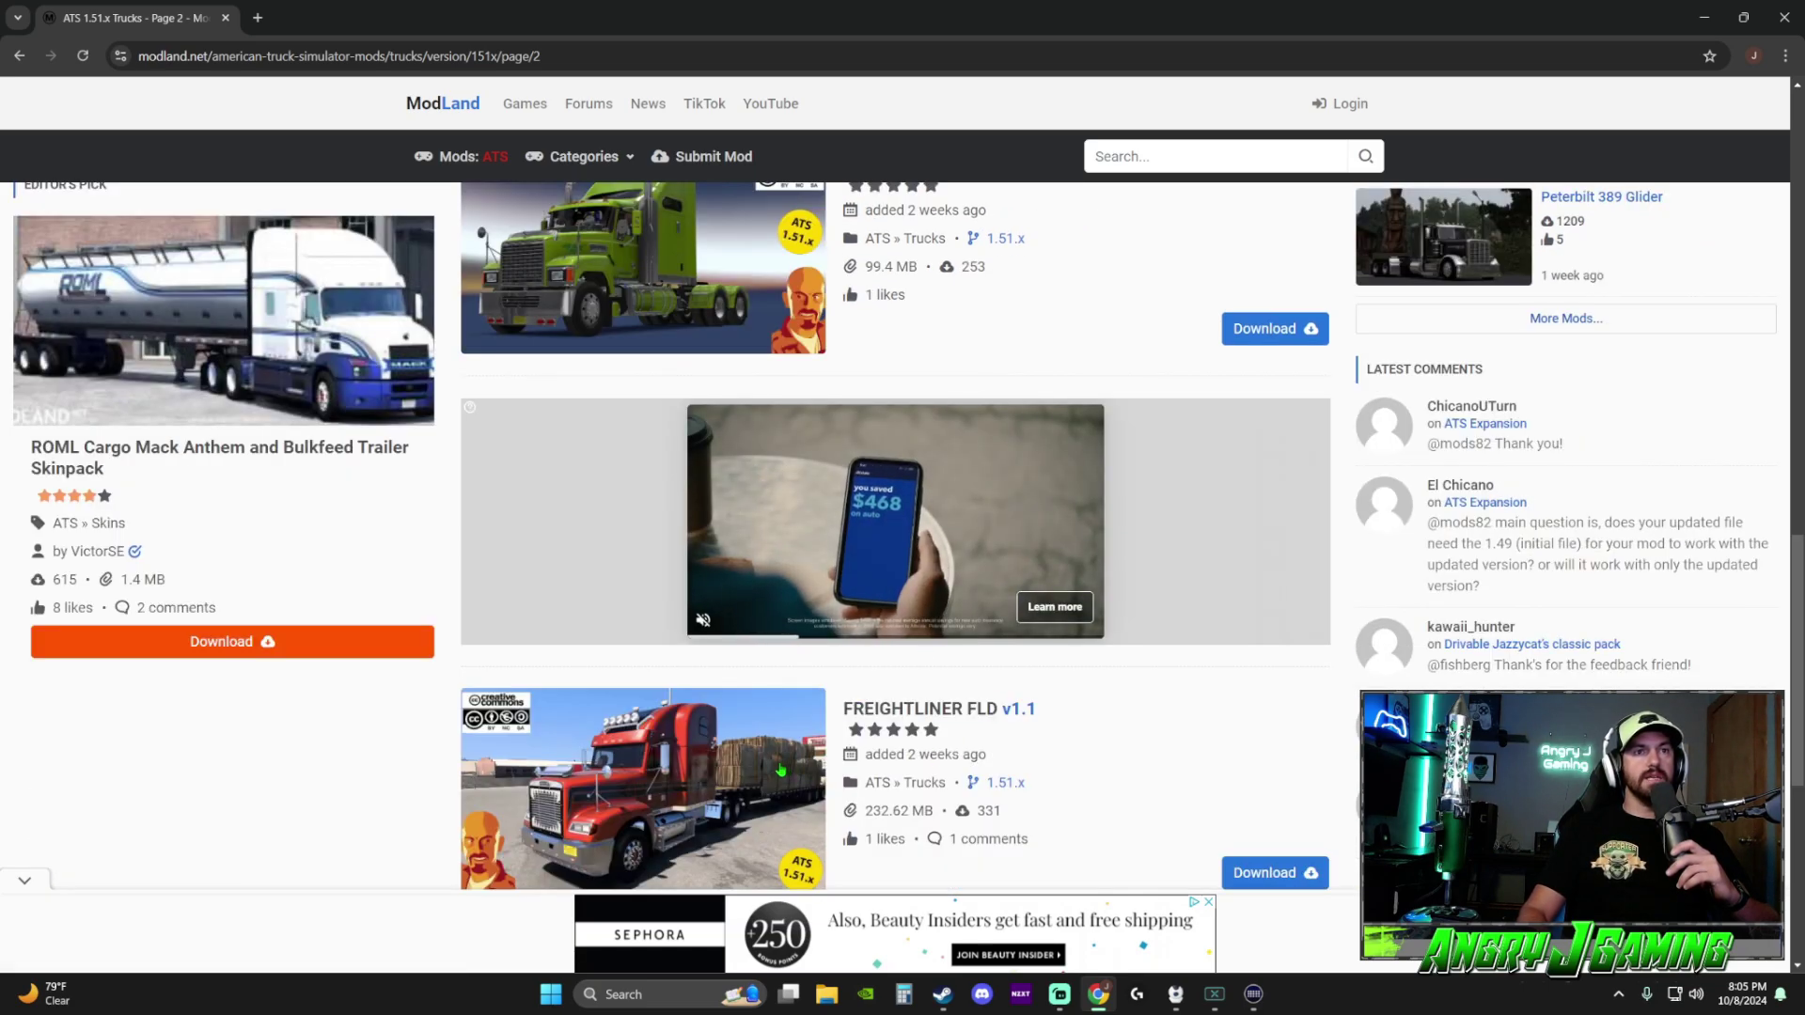
pyautogui.scroll(-3, 780, 771)
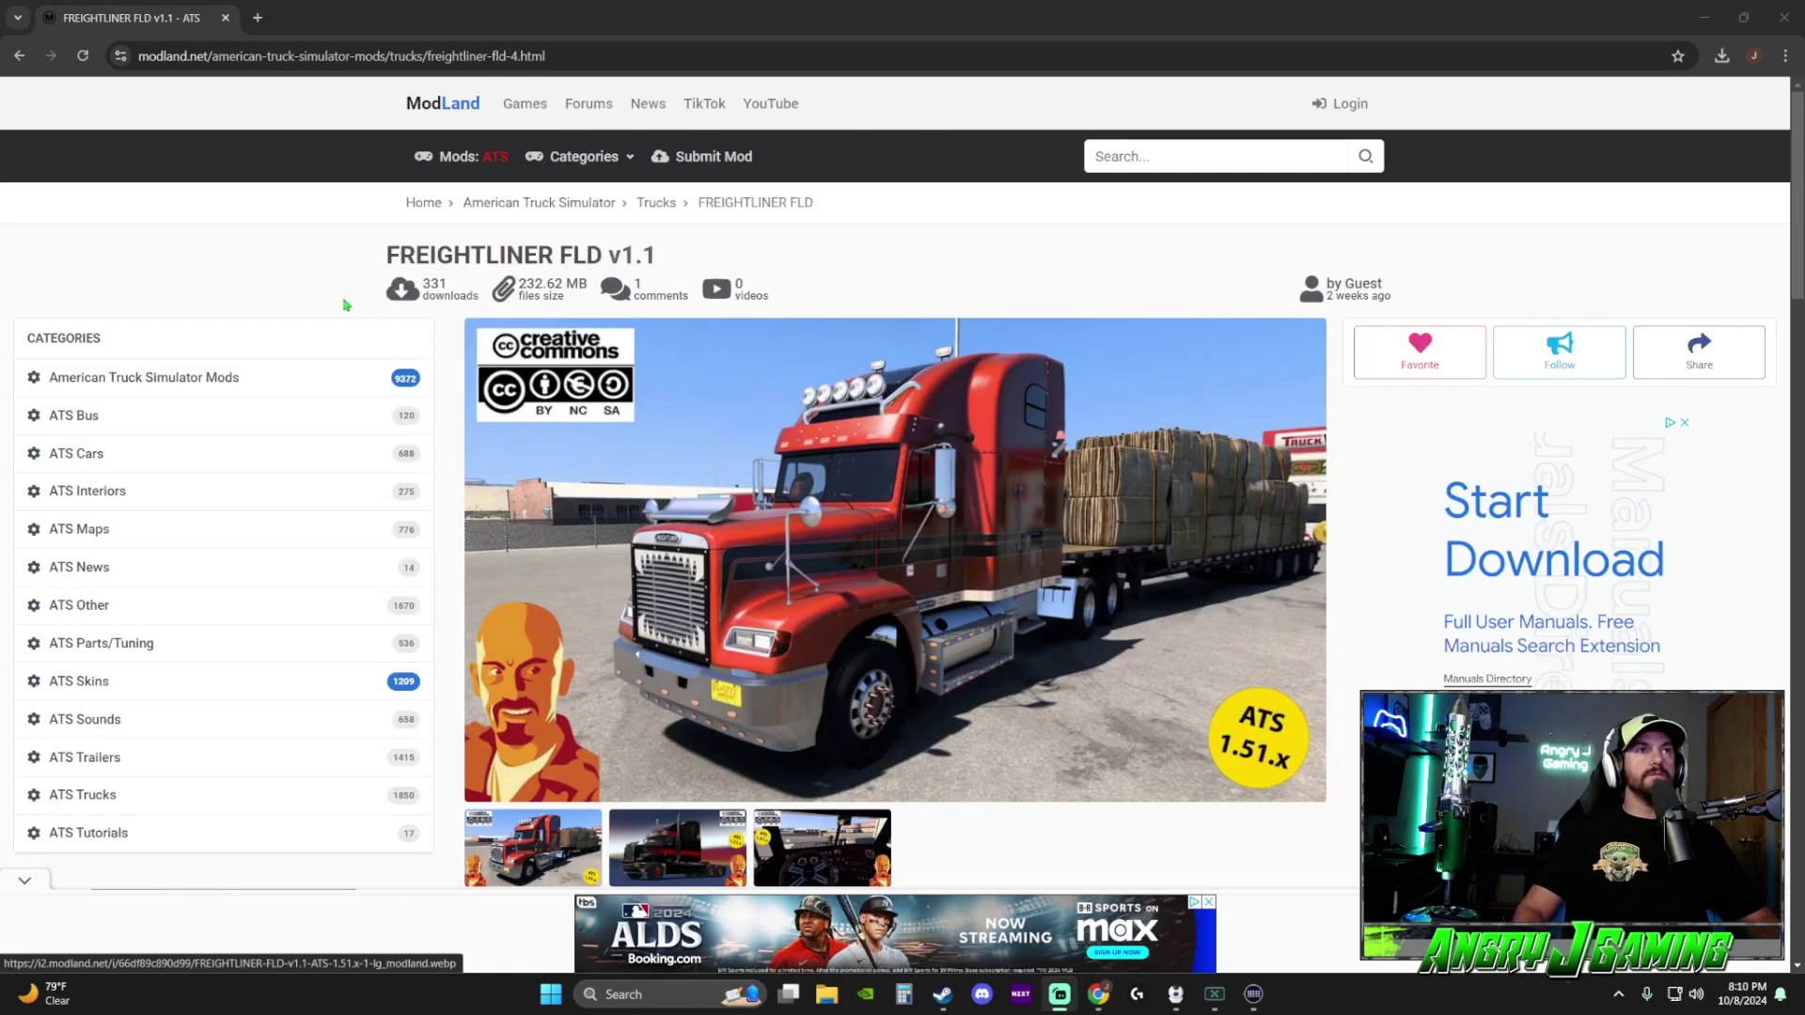
# - Scroll to the FREIGHTLINER FLD v1.1 Files and start downloading its 232.62 MB .scs file
pyautogui.scroll(-3, 791, 523)
pyautogui.scroll(-3, 855, 418)
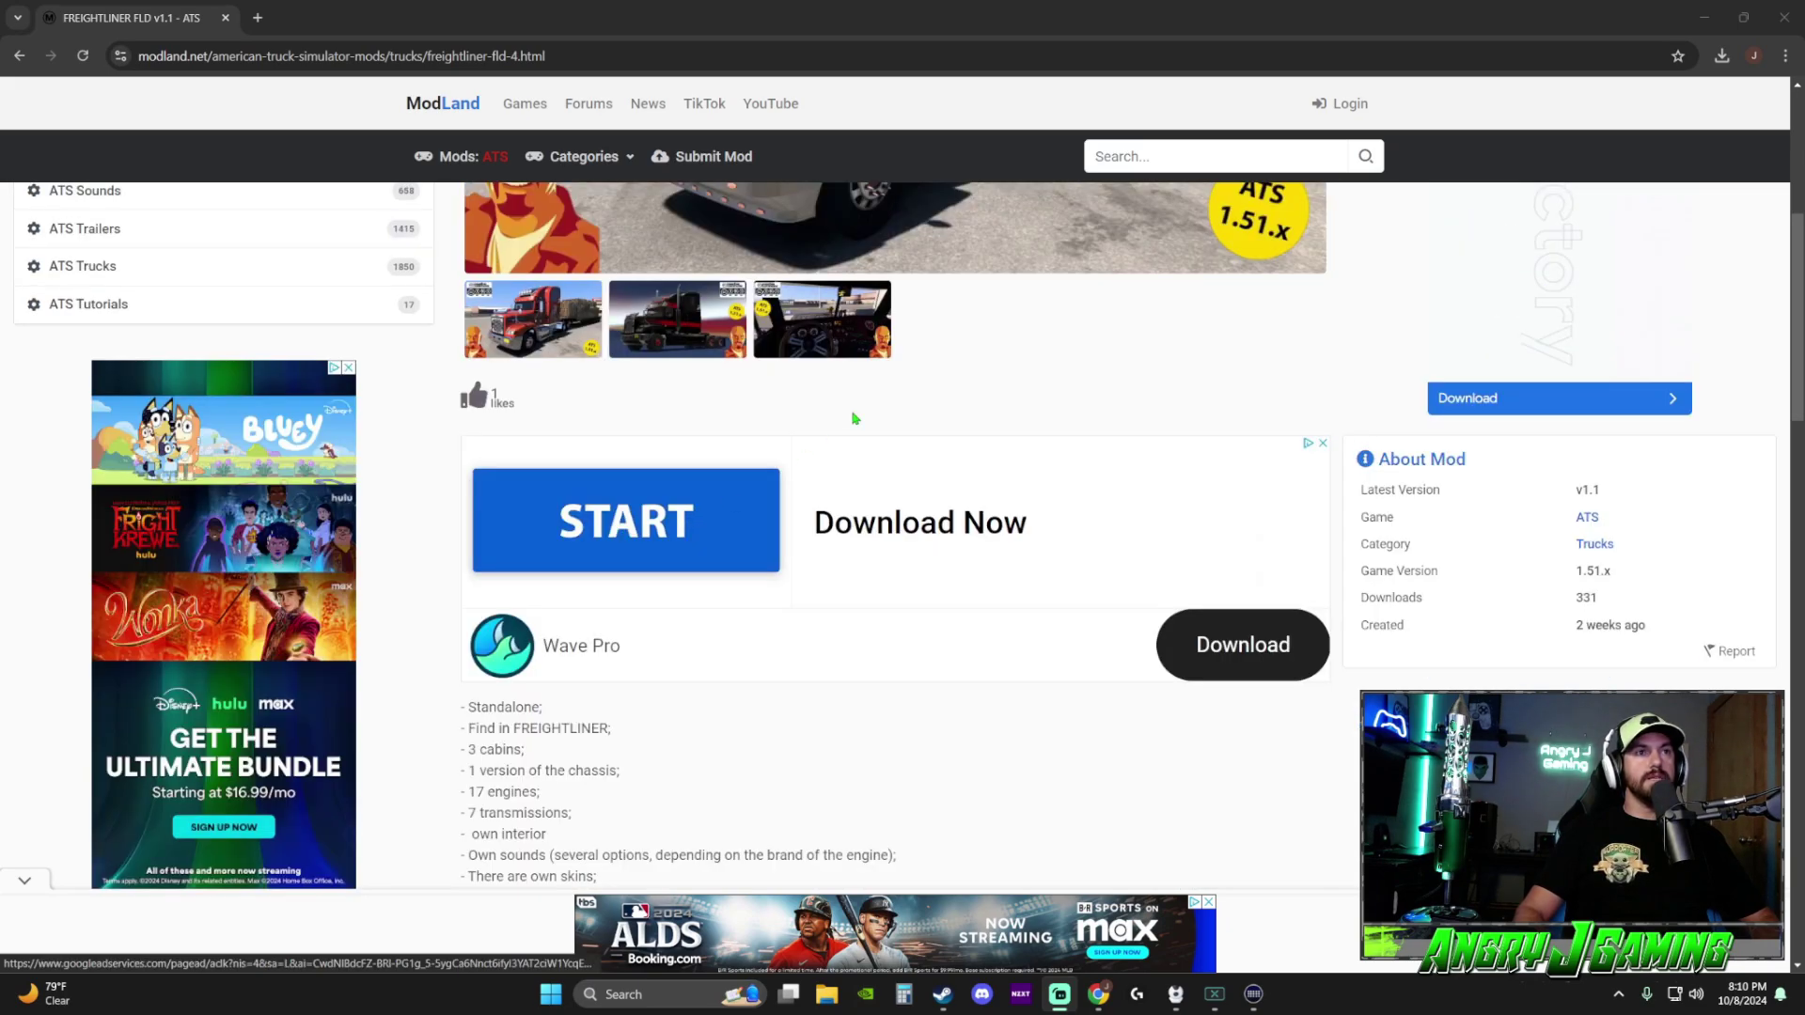
pyautogui.scroll(-6, 763, 577)
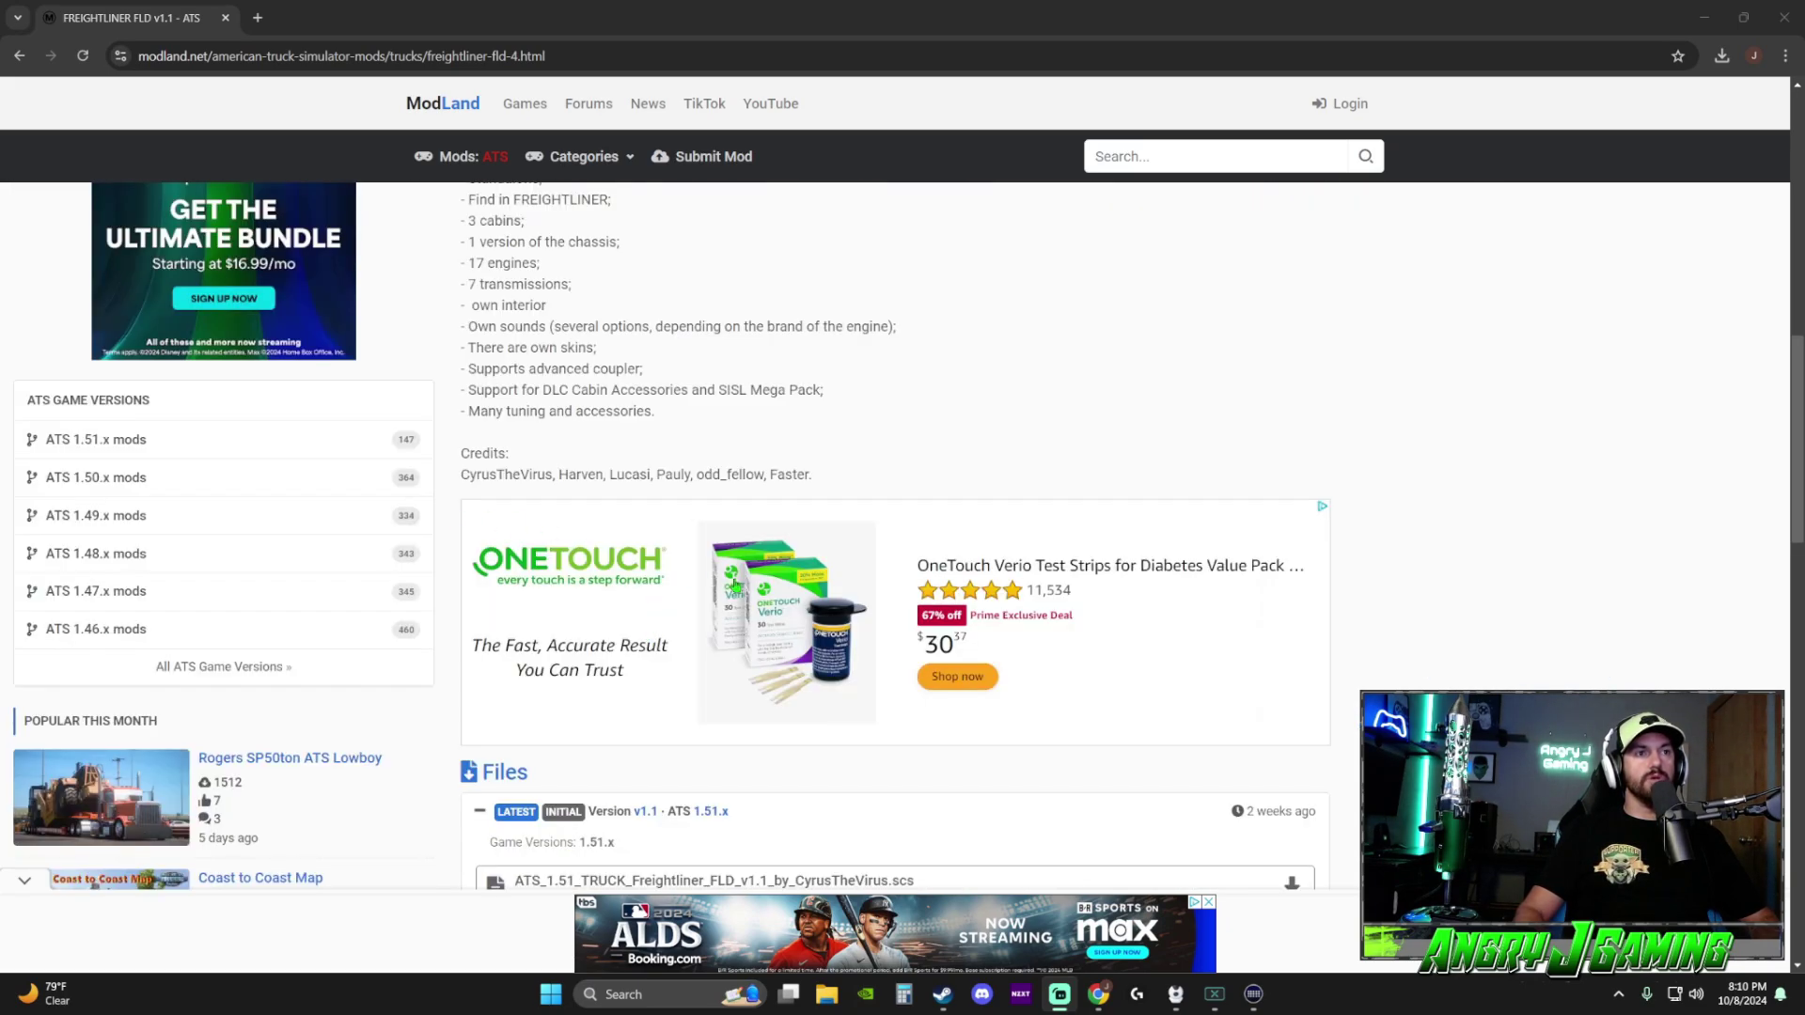
pyautogui.scroll(-3, 736, 585)
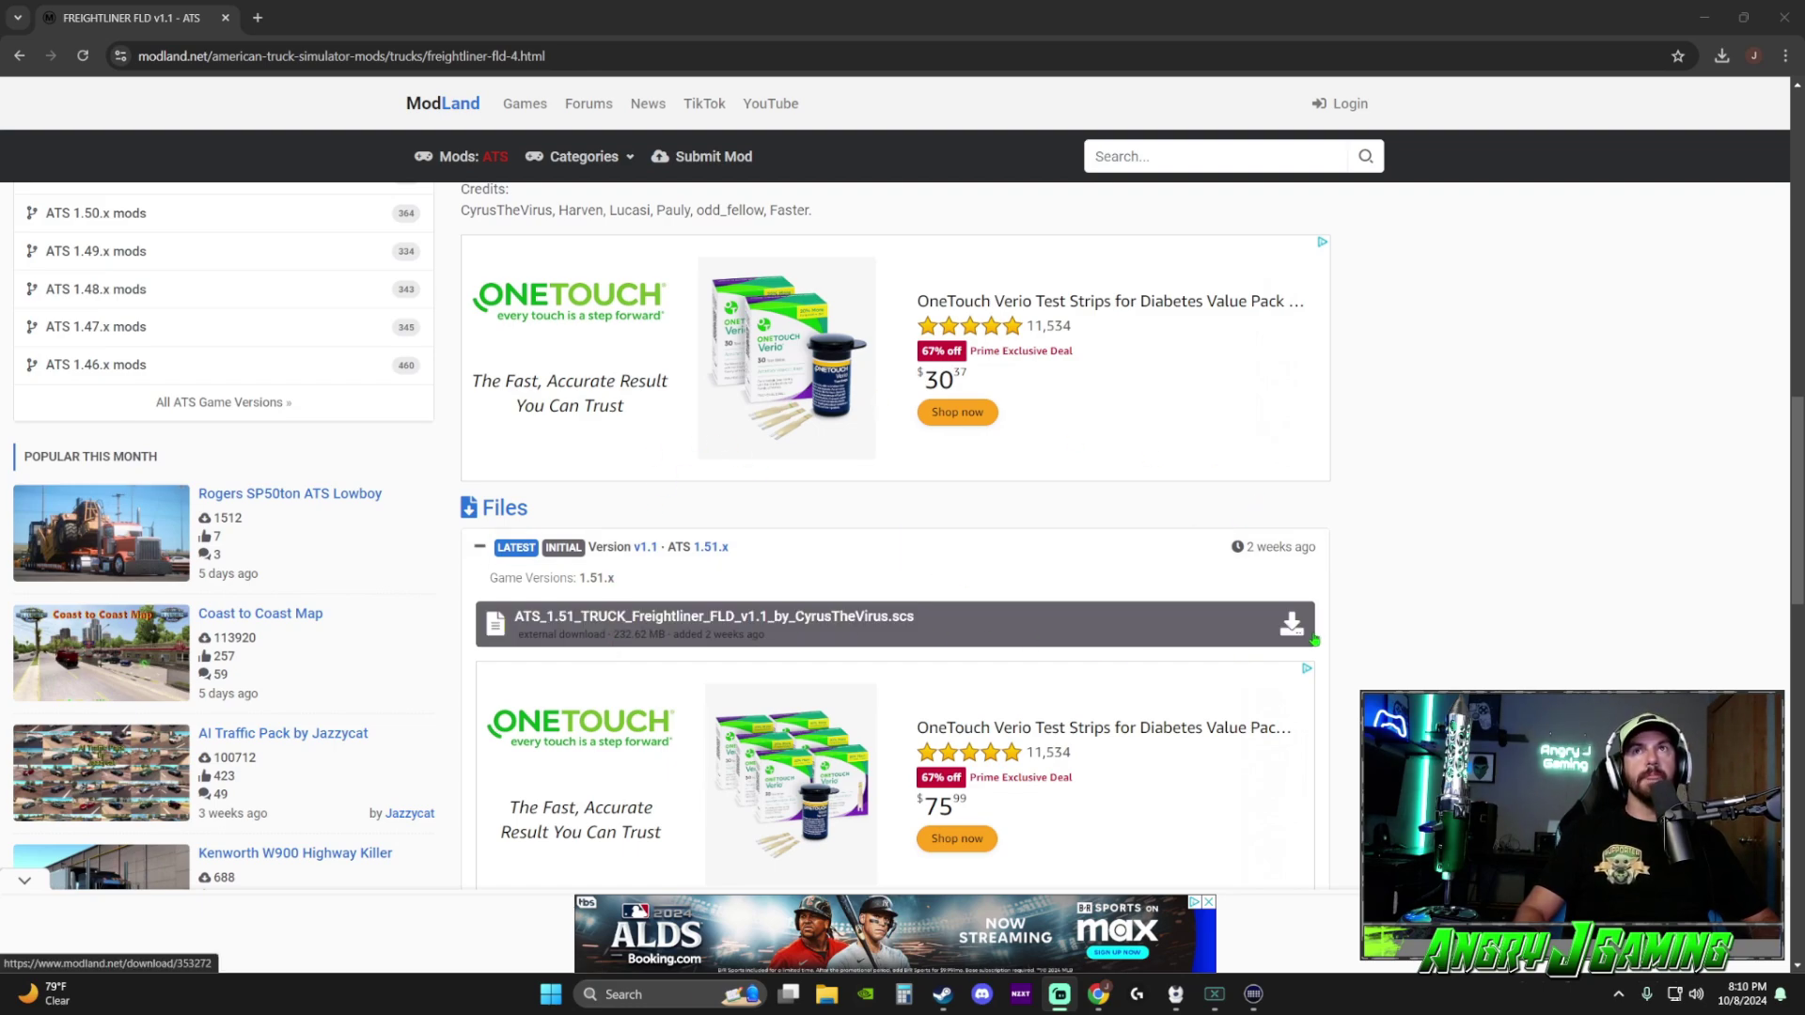
pyautogui.click(1722, 56)
pyautogui.click(1710, 95)
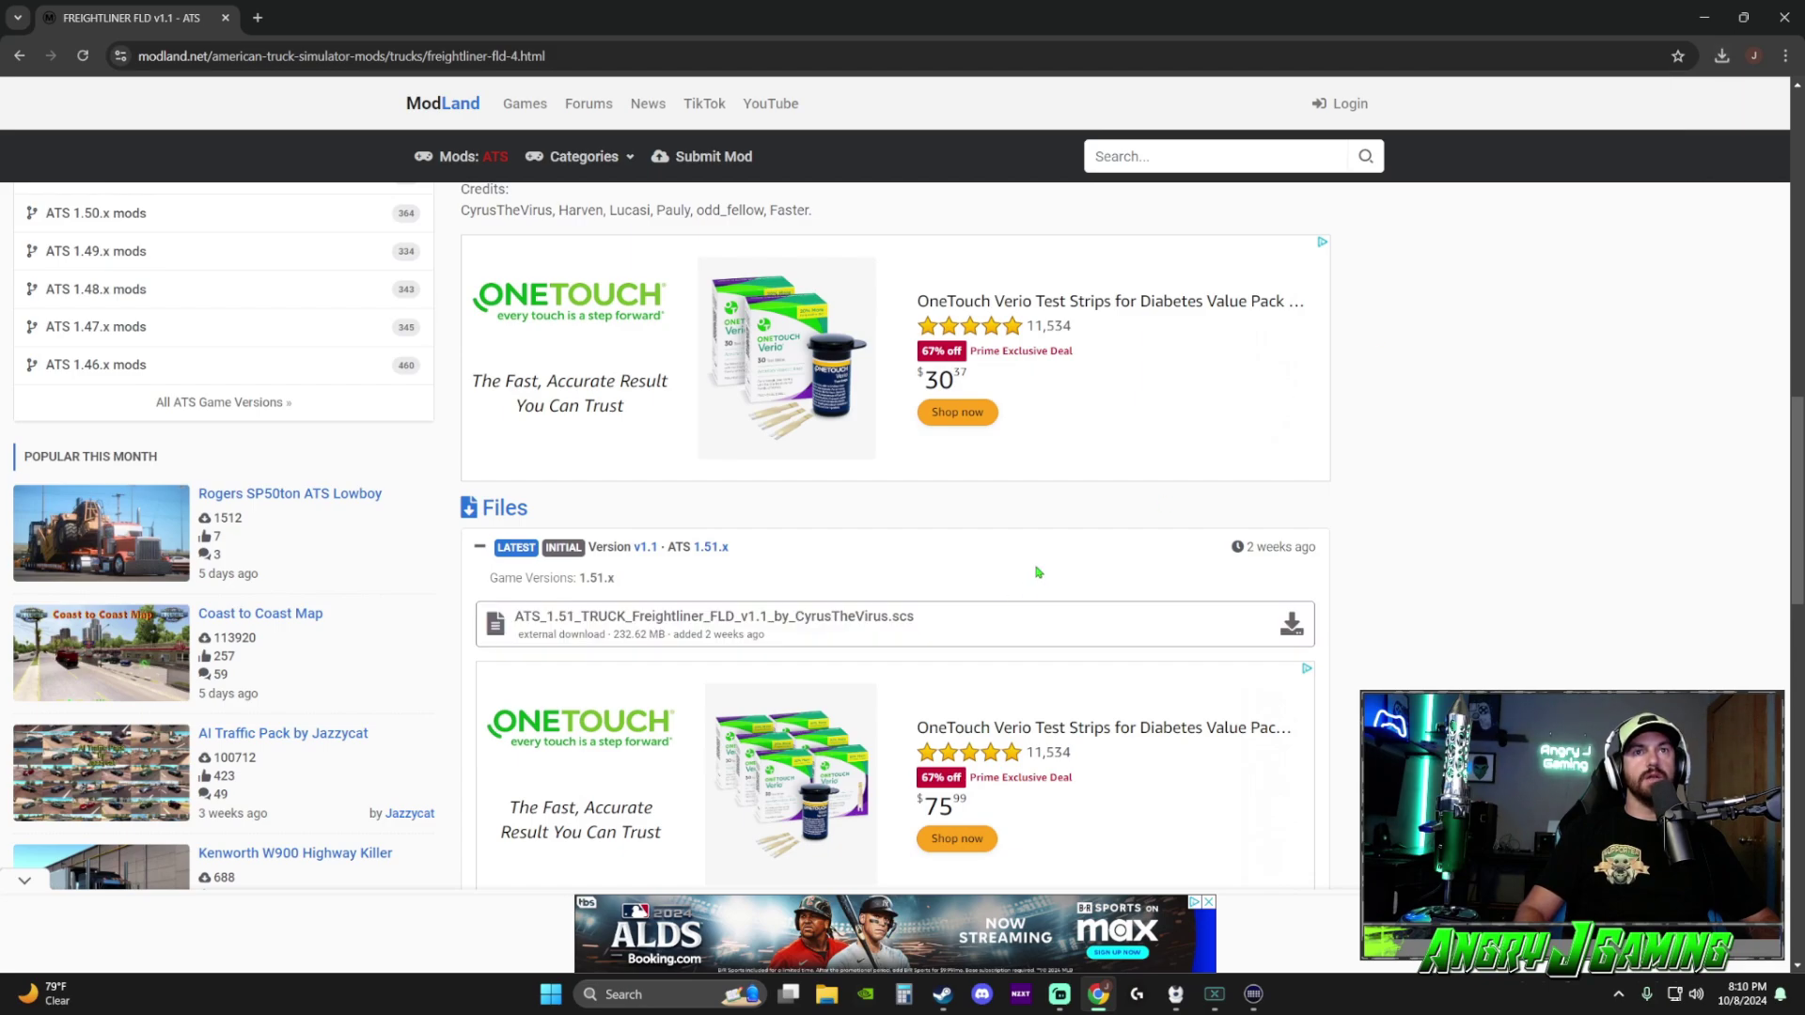
pyautogui.click(671, 628)
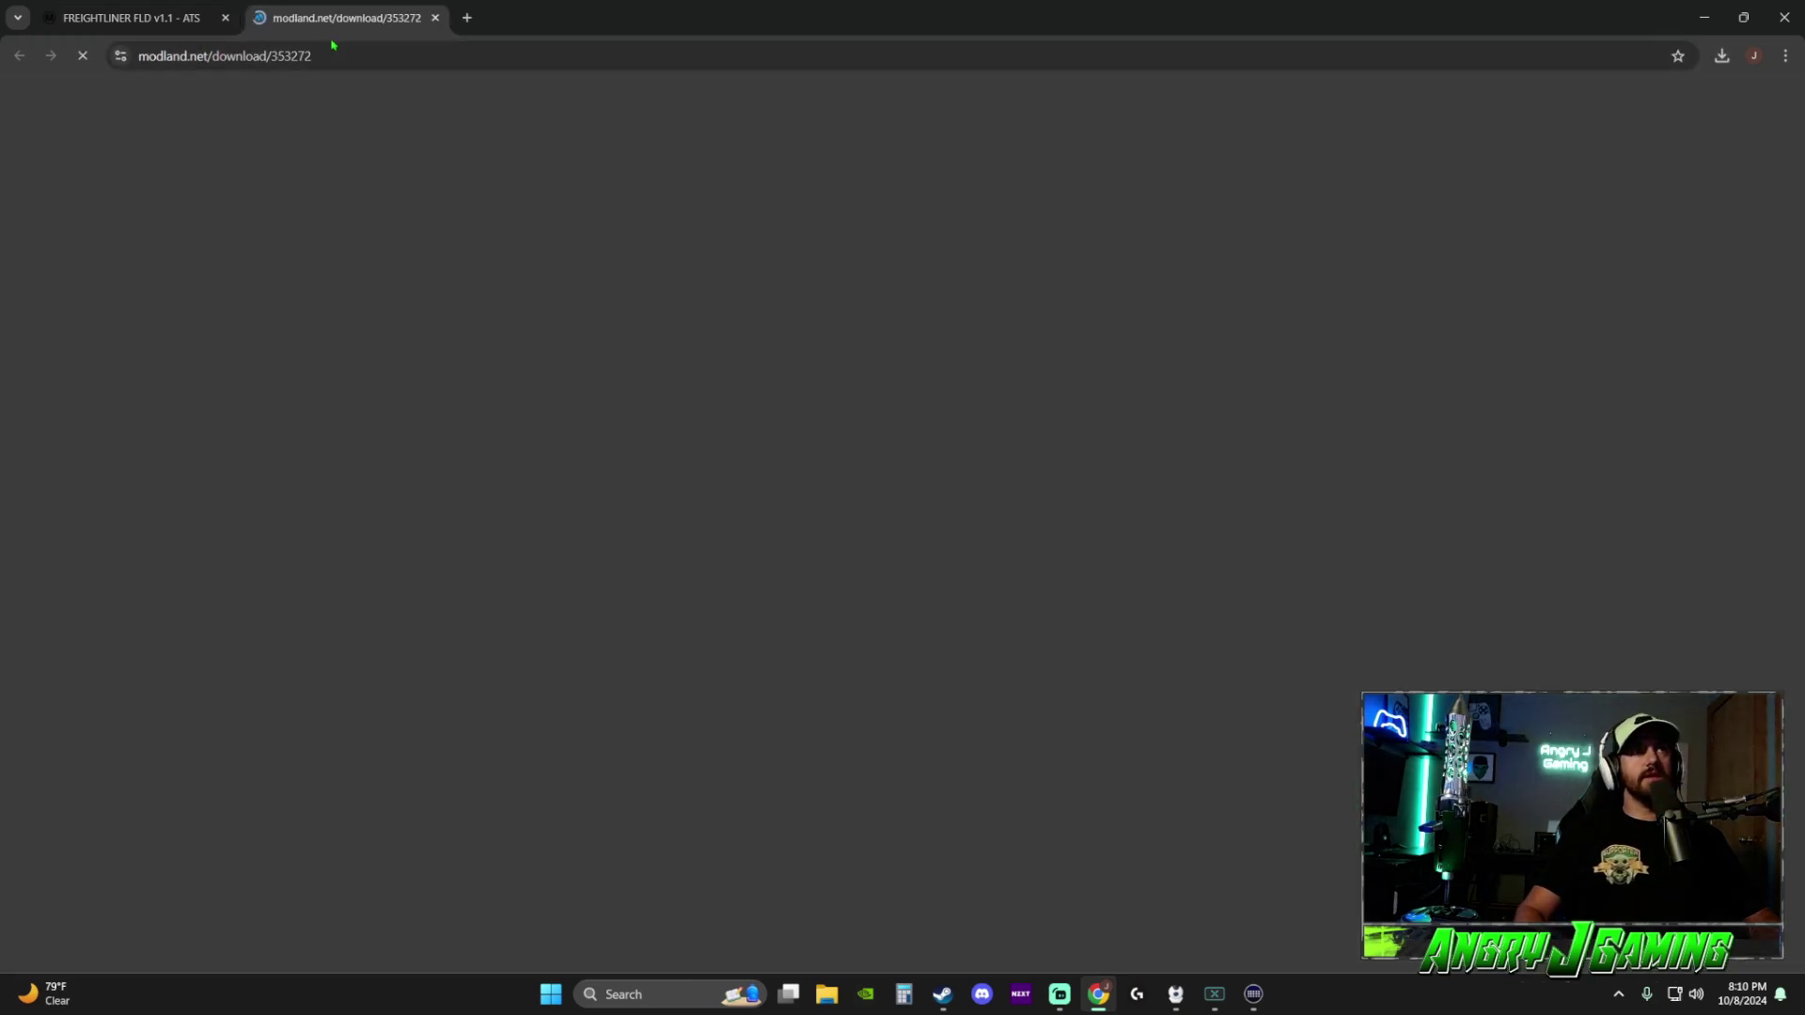